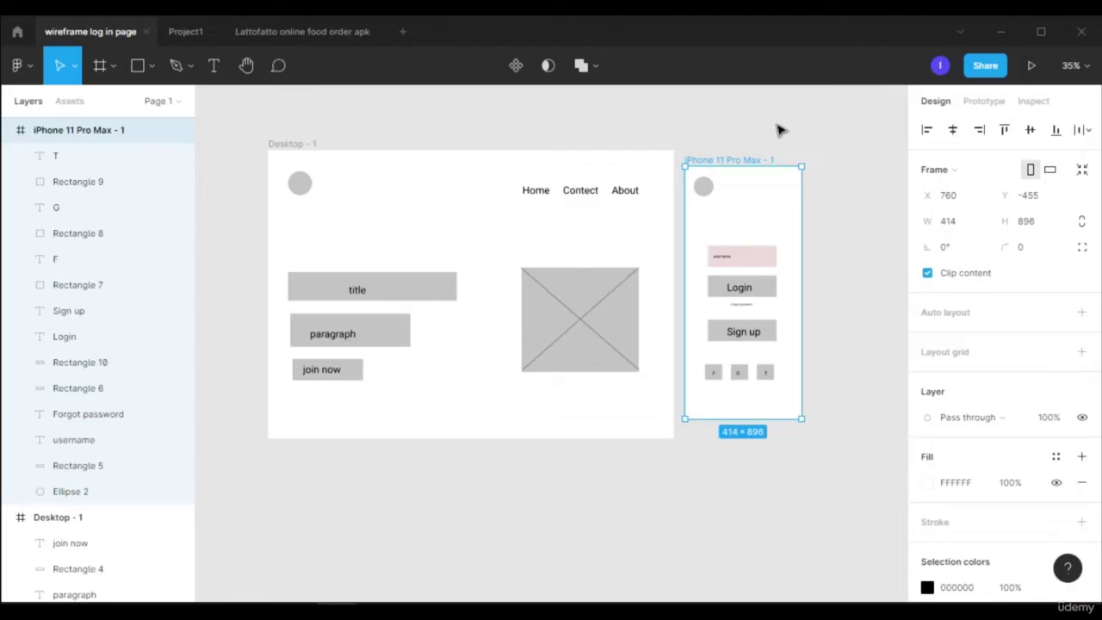
Browse the Project1 and Lattofatto food-order app design files in Figma.
left_click(188, 32)
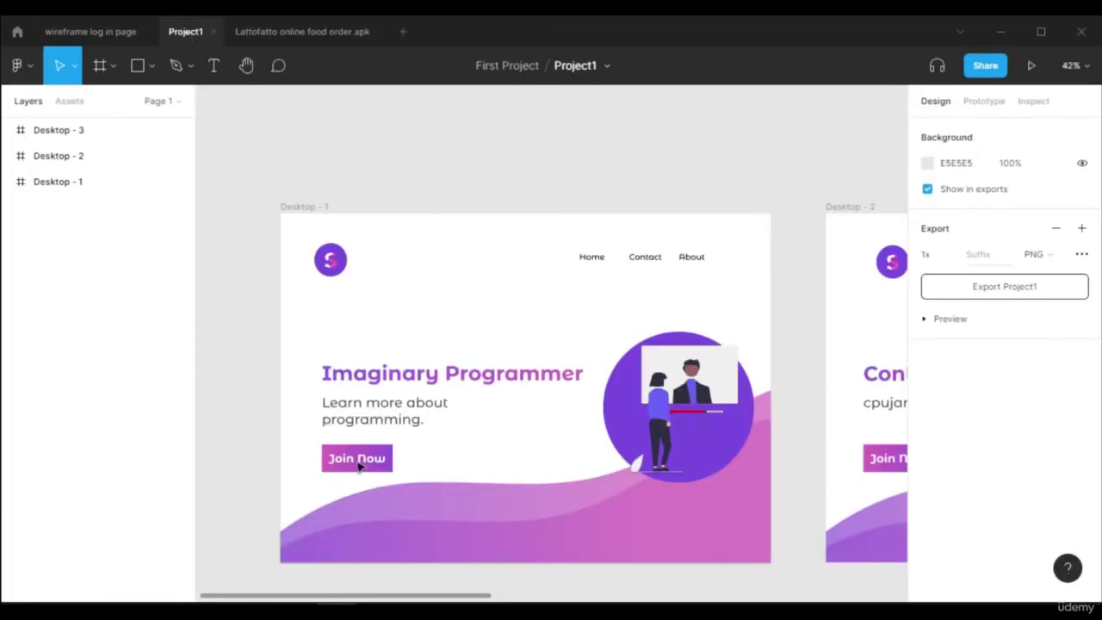
left_click(284, 31)
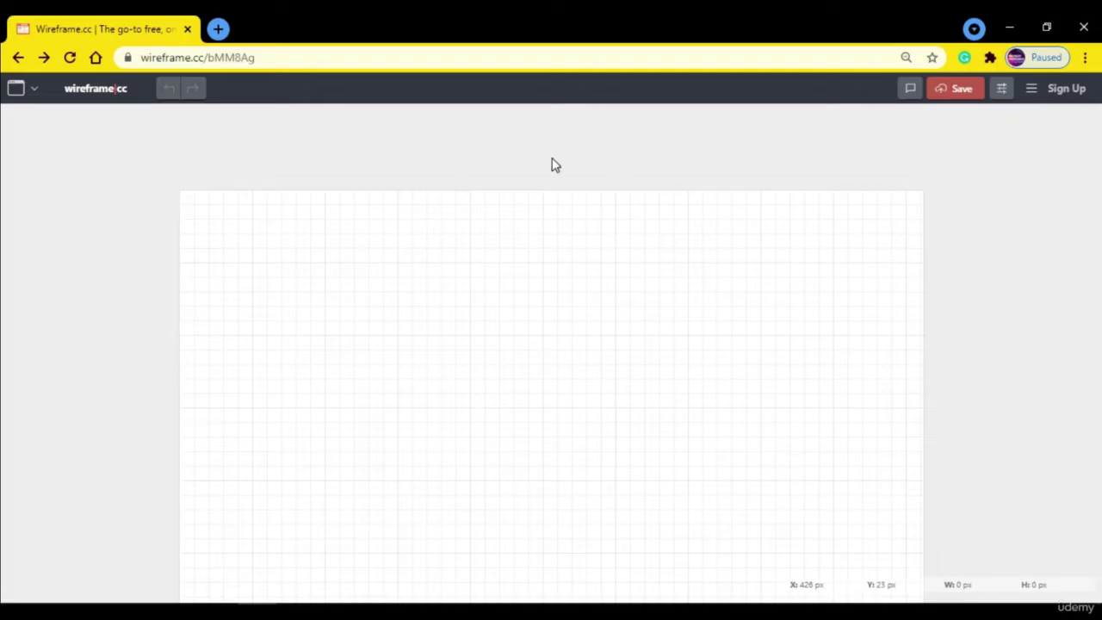
scroll(550, 155, "down", 1)
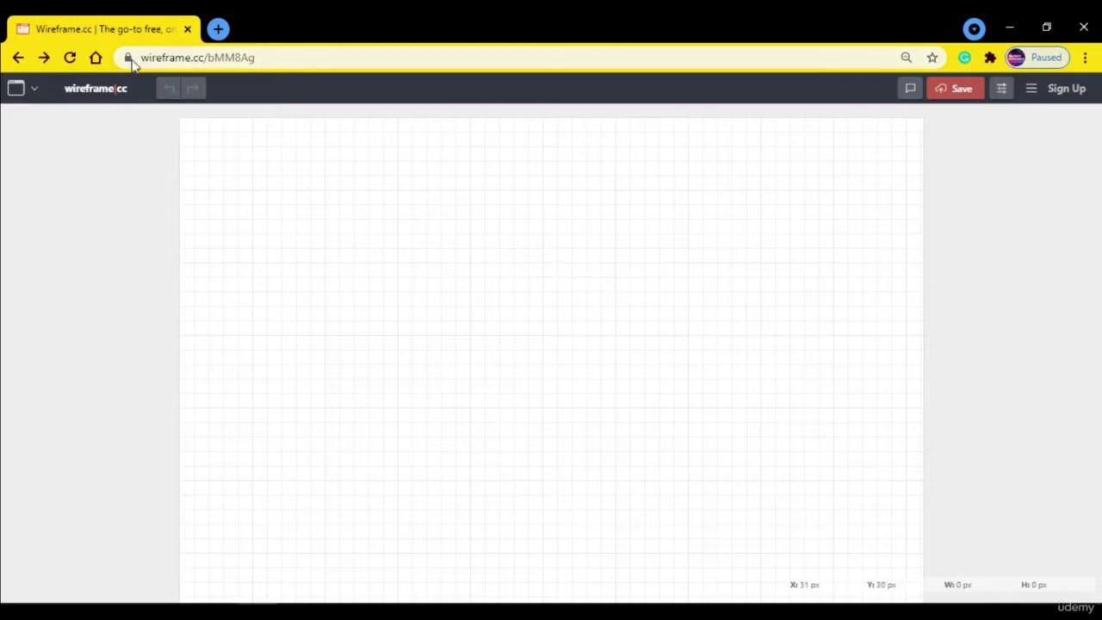
left_click(326, 63)
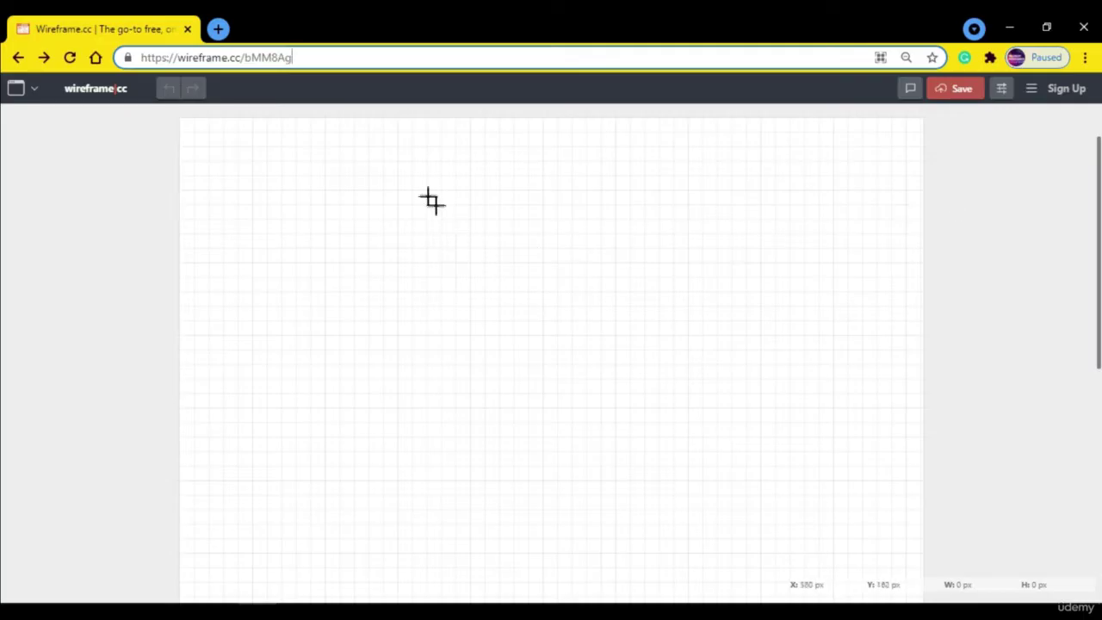
left_click(555, 300)
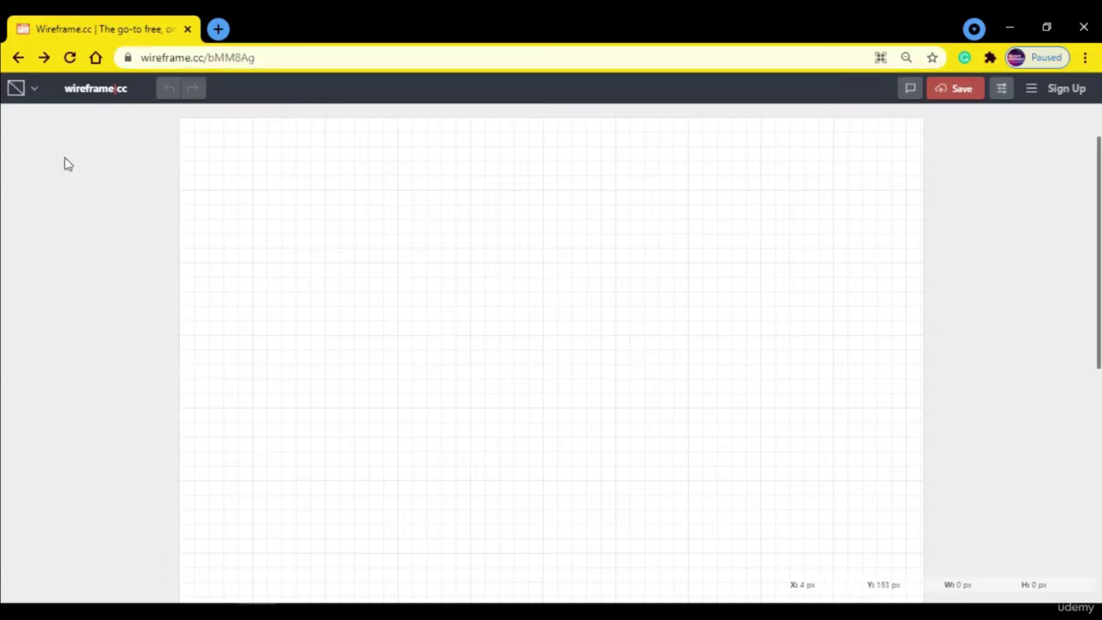
left_click(35, 90)
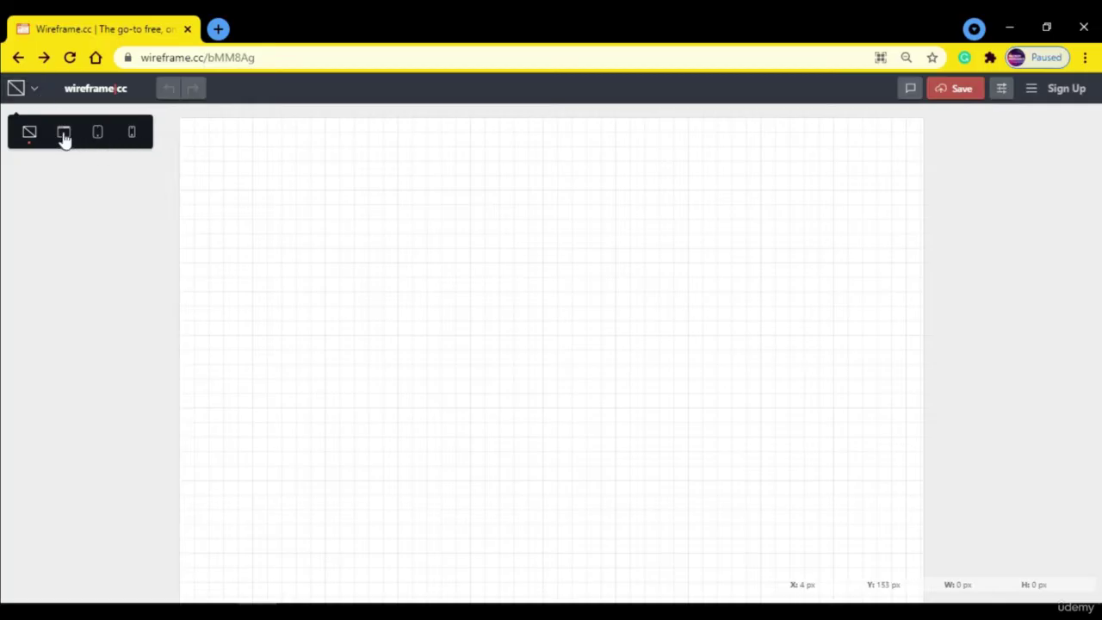
left_click(64, 136)
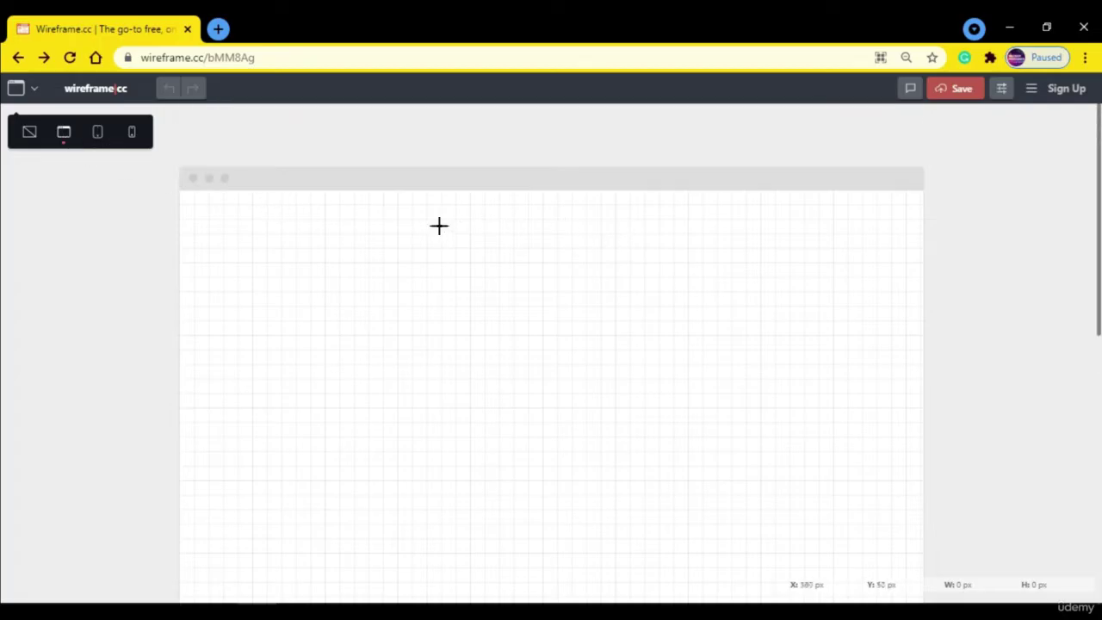
scroll(433, 224, "down", 1)
left_click(97, 131)
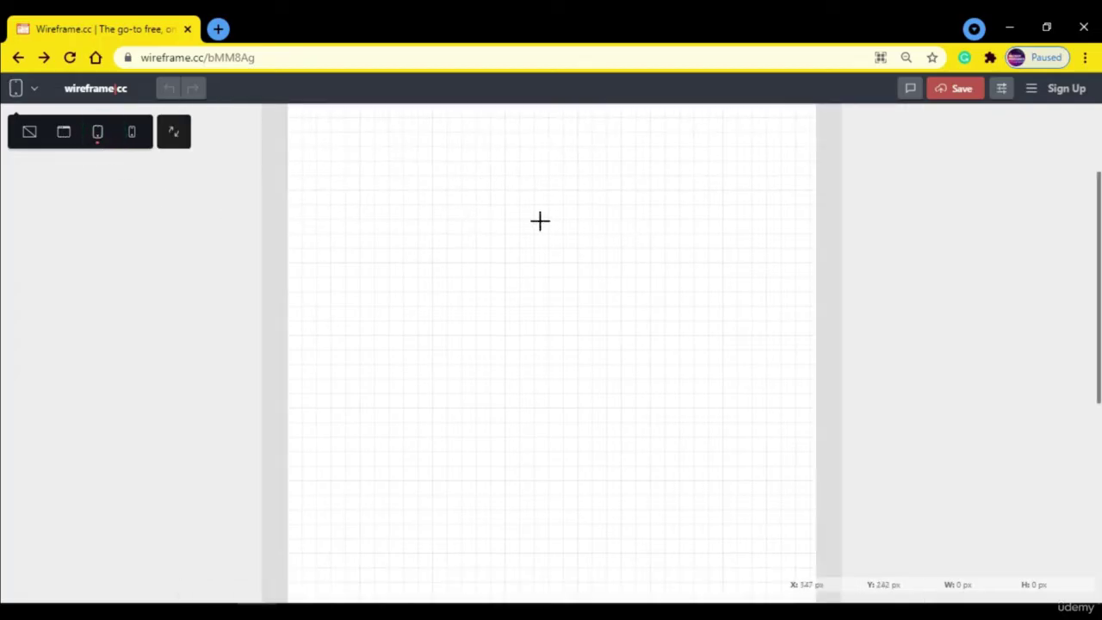
scroll(540, 221, "up", 1)
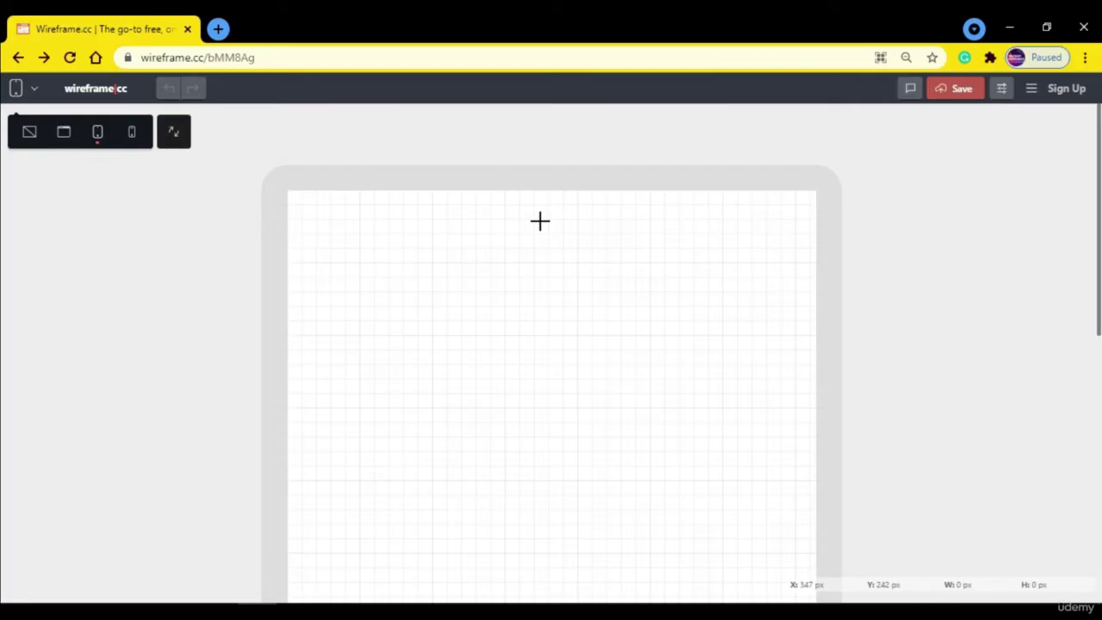
scroll(638, 248, "down", 1)
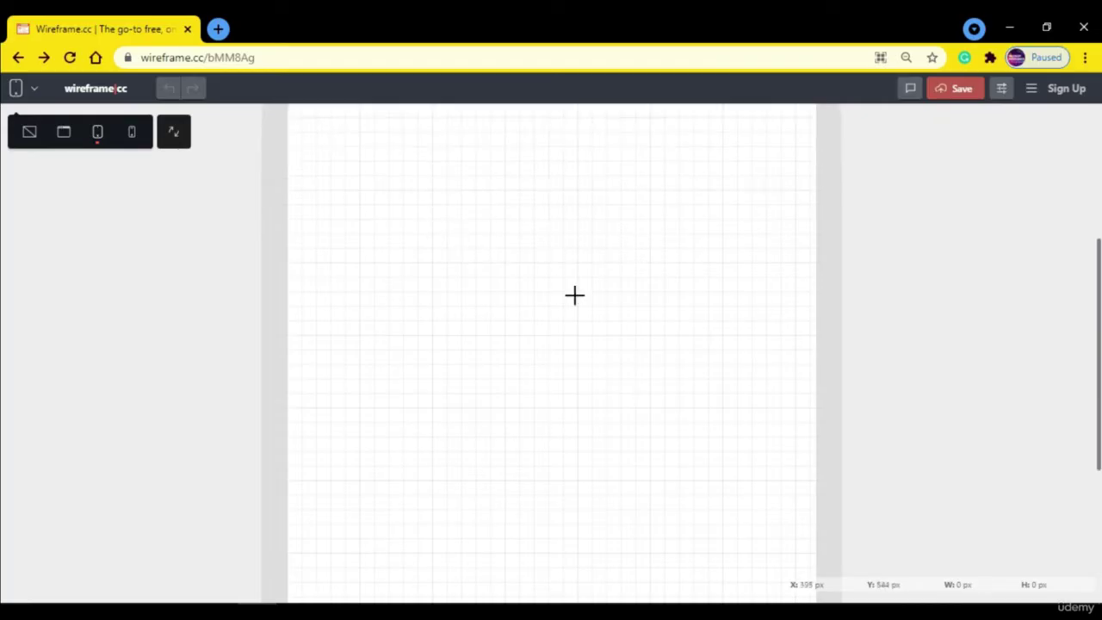
scroll(568, 295, "up", 1)
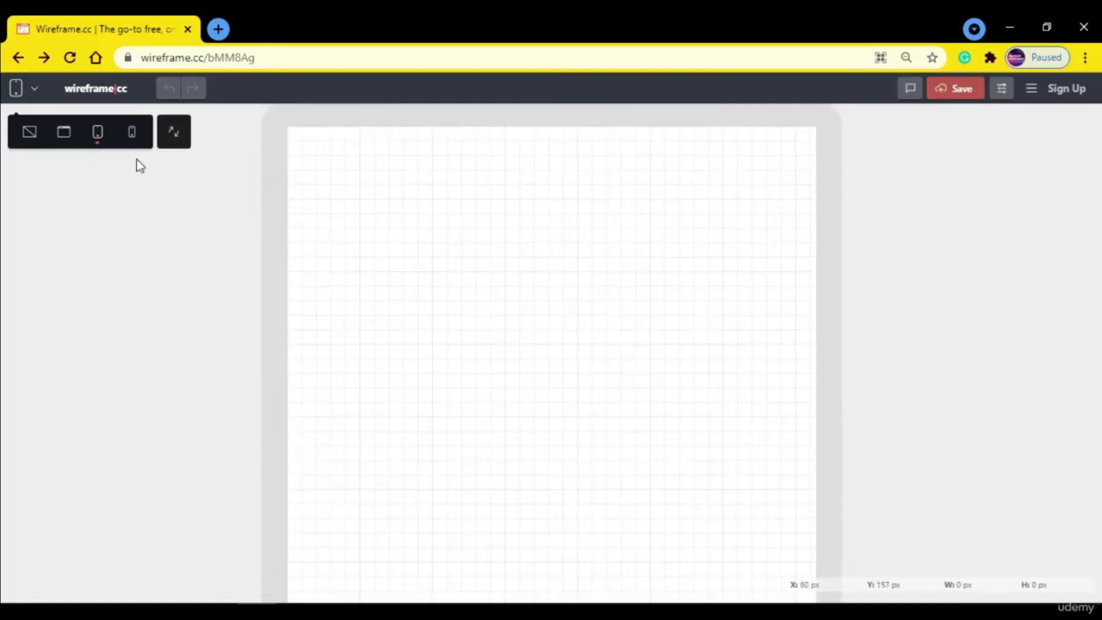
left_click(132, 131)
scroll(567, 278, "up", 1)
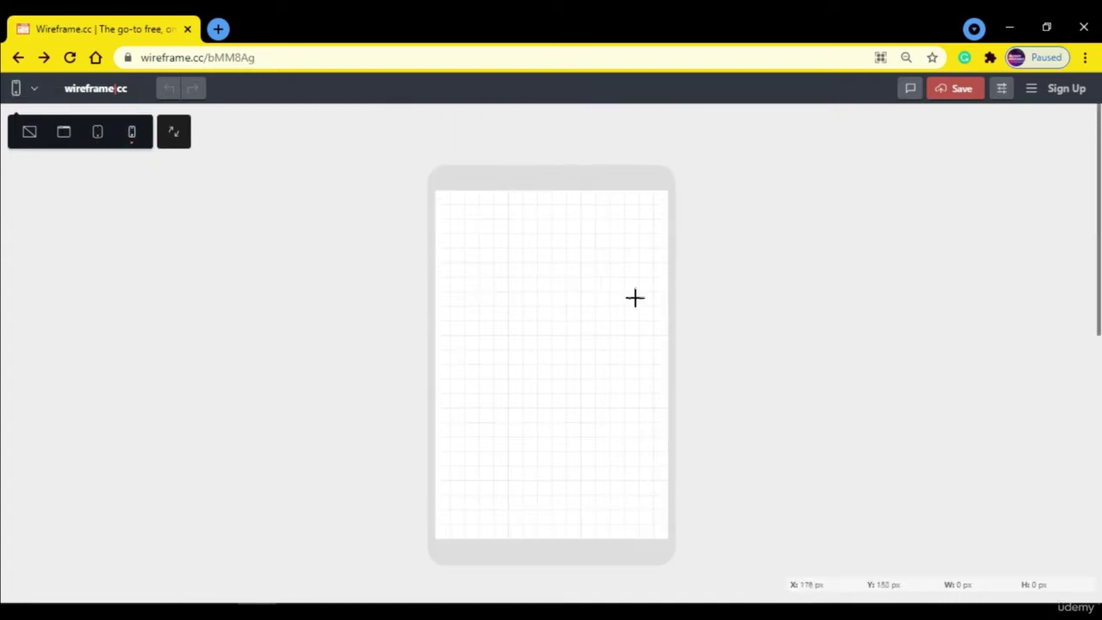
left_click(29, 134)
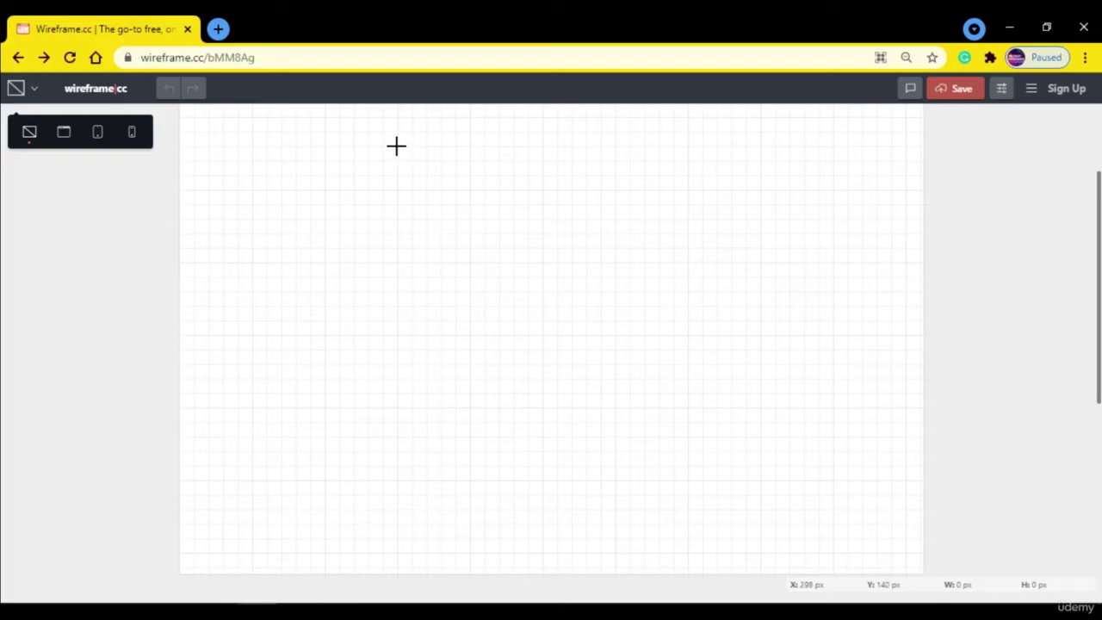
Draw a tall outlined Box as the phone screen and shift it up and right.
left_click_drag(397, 147, 619, 575)
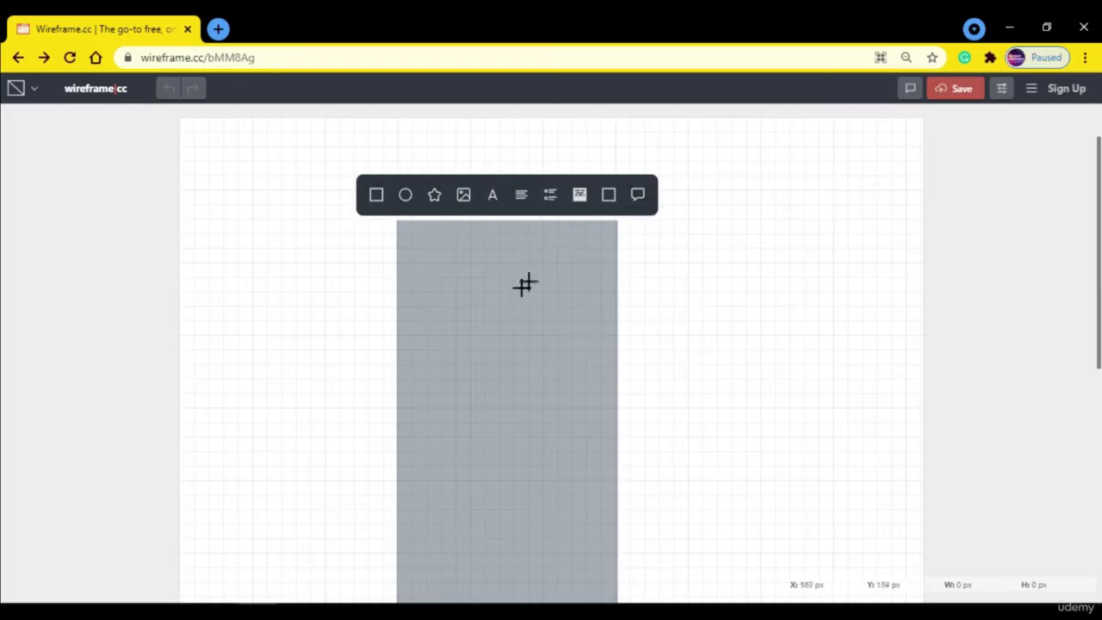
left_click(376, 197)
scroll(509, 295, "down", 3)
scroll(508, 295, "up", 1)
left_click(521, 293)
scroll(839, 288, "up", 2)
left_click_drag(492, 399, 544, 356)
left_click(760, 302)
scroll(499, 236, "down", 1)
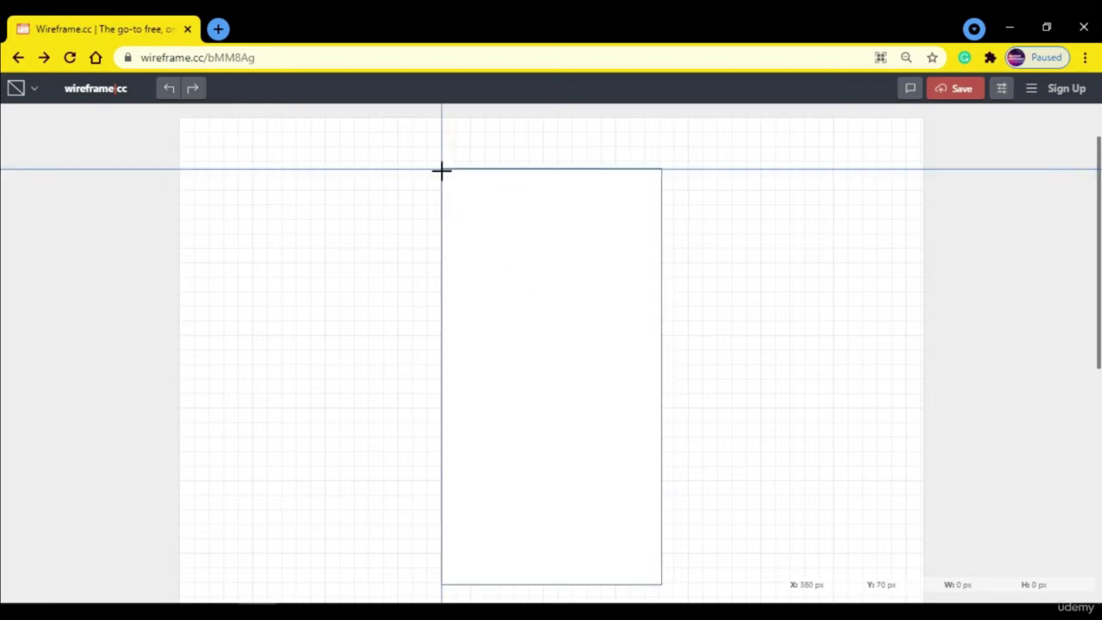
Fill the top of the phone box with an Image placeholder header.
left_click_drag(440, 169, 663, 285)
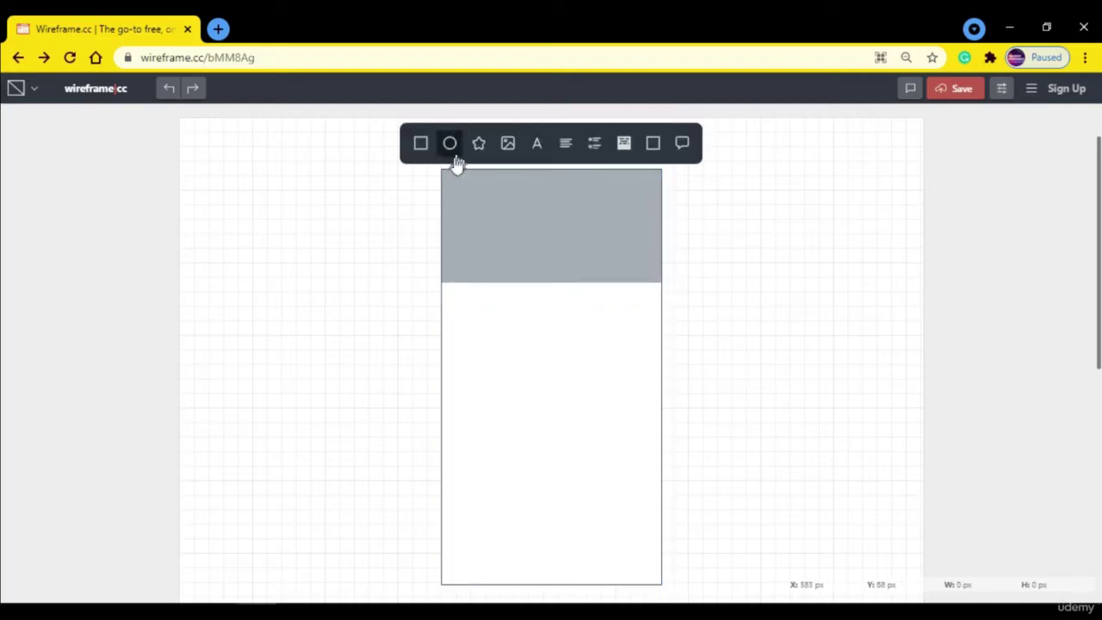
left_click(509, 145)
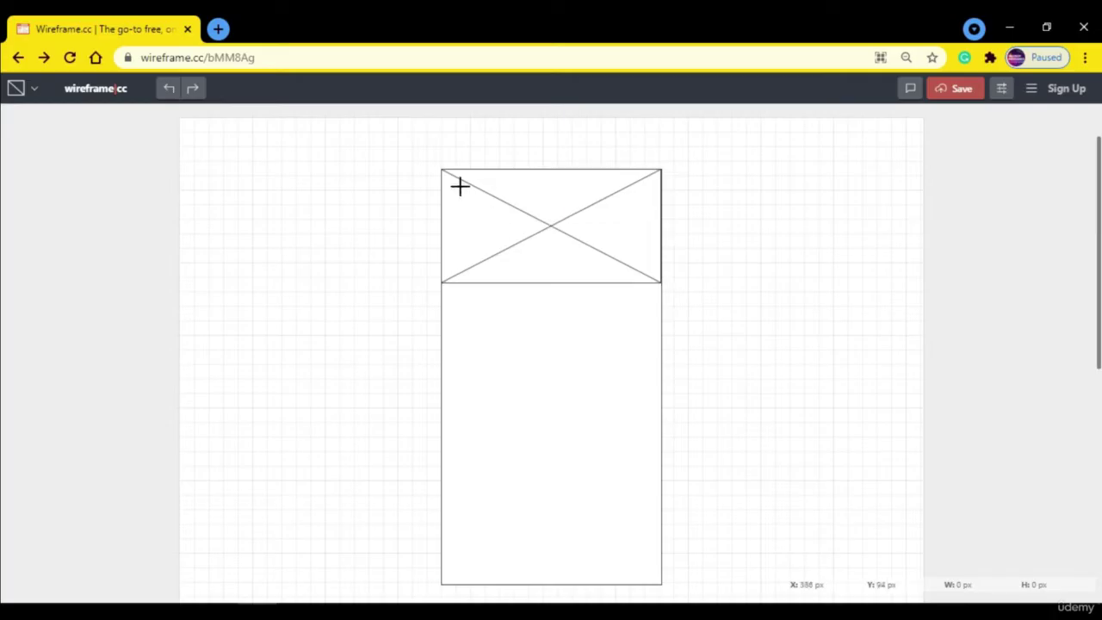
Add a small ellipse logo and move it to the header's top-right corner.
mouse_move(460, 186)
left_mouse_down()
mouse_move(492, 226)
mouse_move(507, 226)
left_mouse_up()
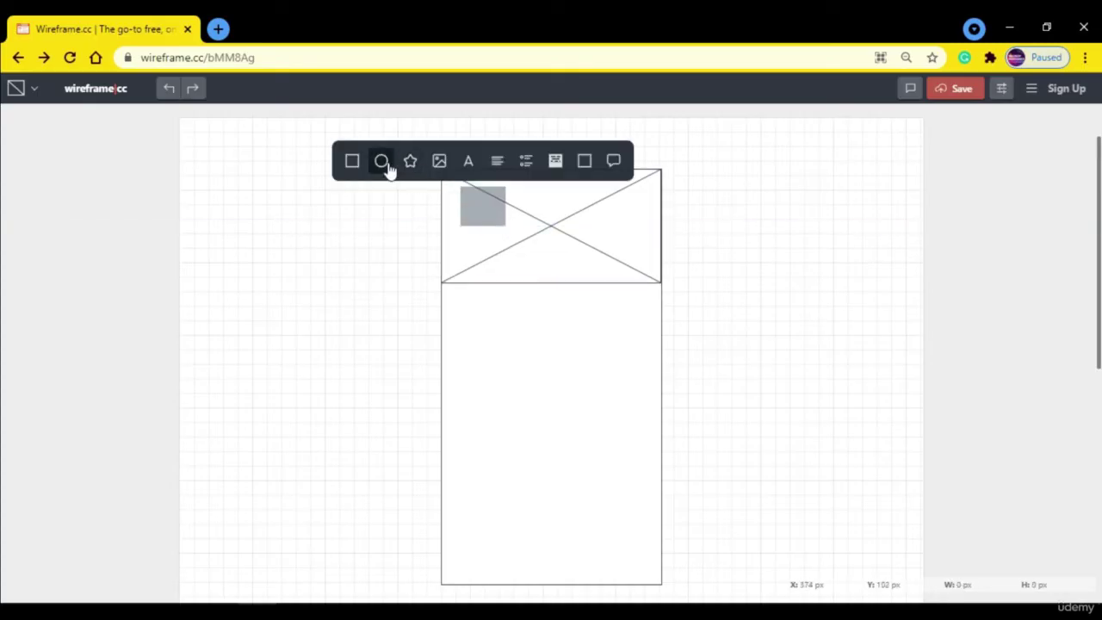
left_click(383, 160)
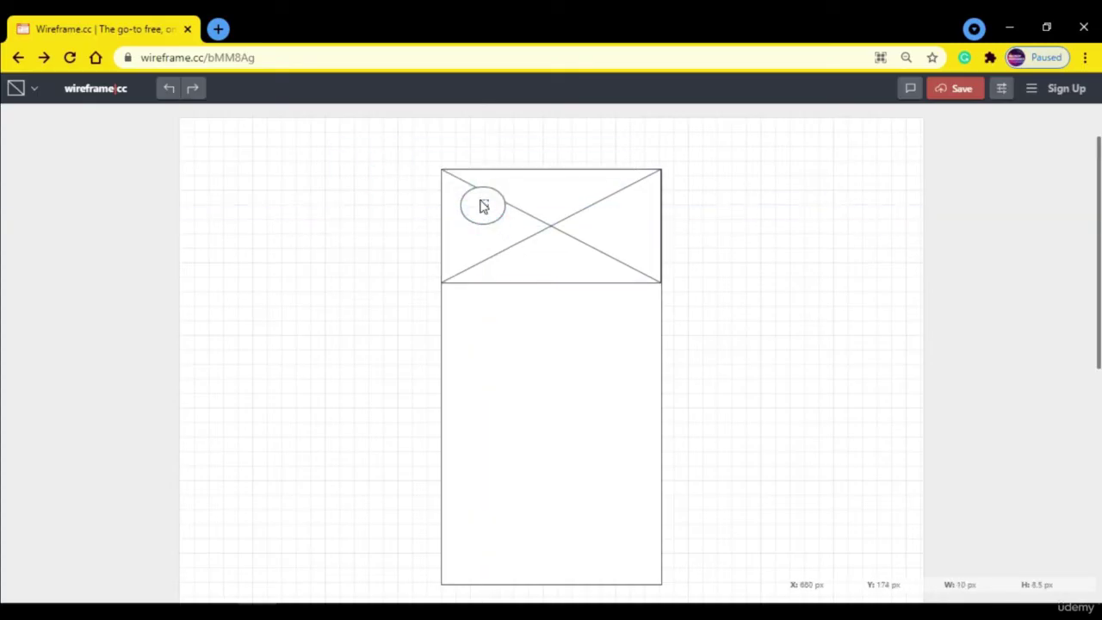
left_click(483, 206)
left_click_drag(484, 209, 627, 200)
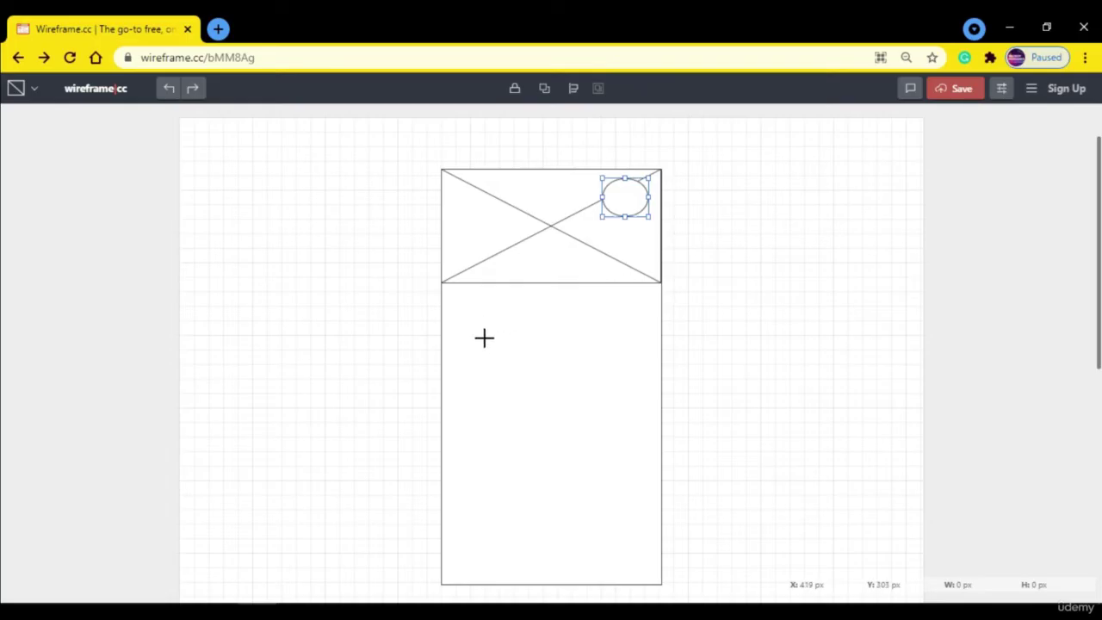
Draw an outlined input Box below the header and place a copy directly beneath it.
mouse_move(483, 337)
left_mouse_down()
mouse_move(525, 369)
mouse_move(627, 378)
left_mouse_up()
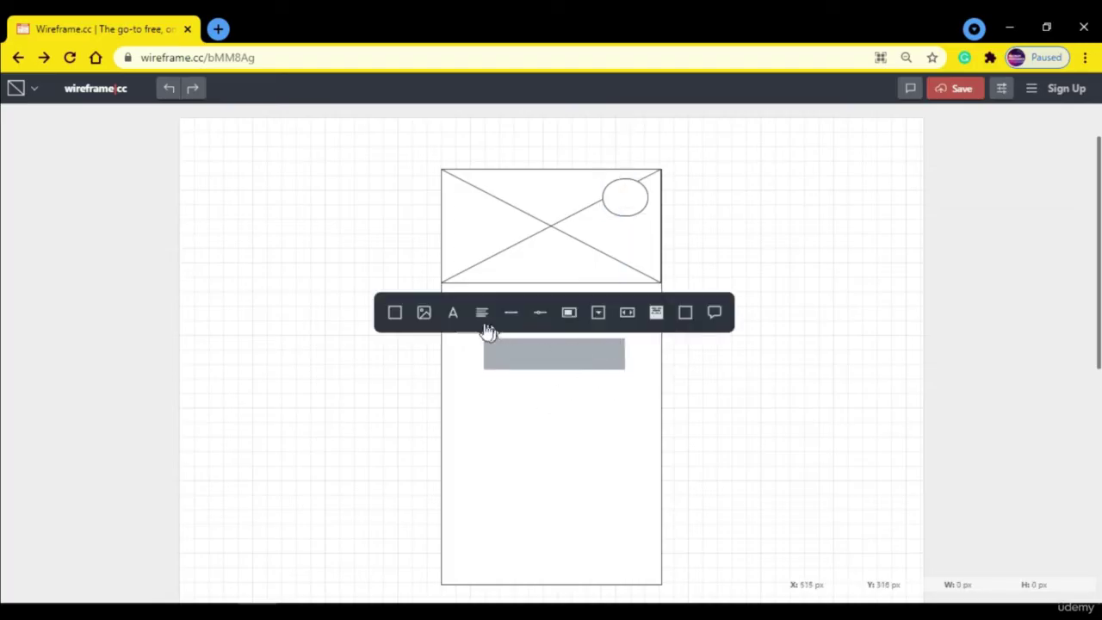
left_click(395, 315)
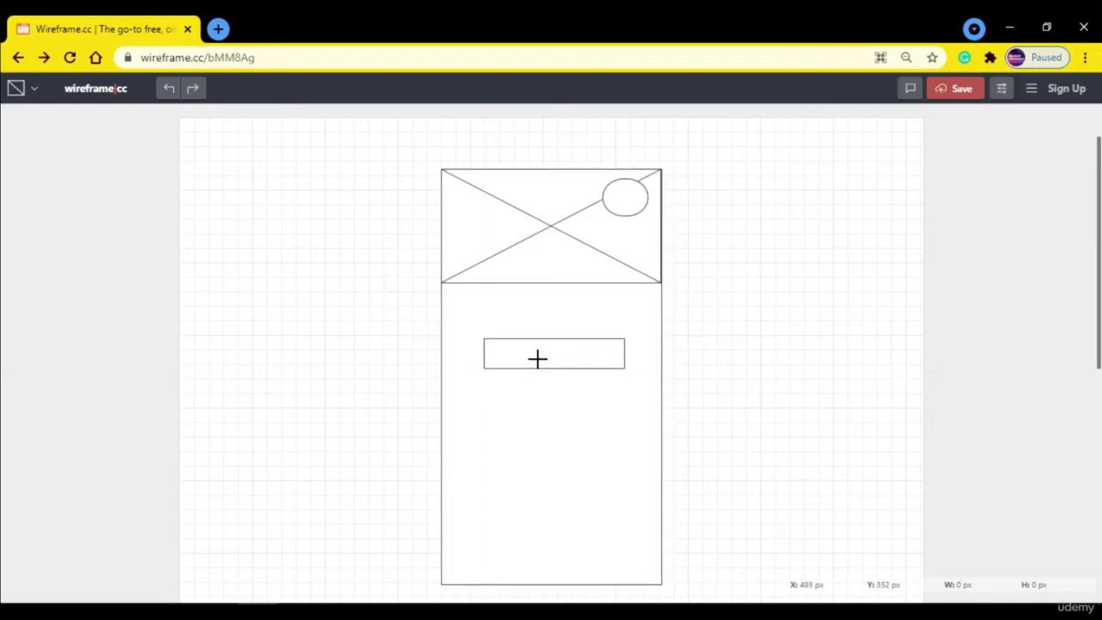
left_click(514, 405)
left_click(568, 357)
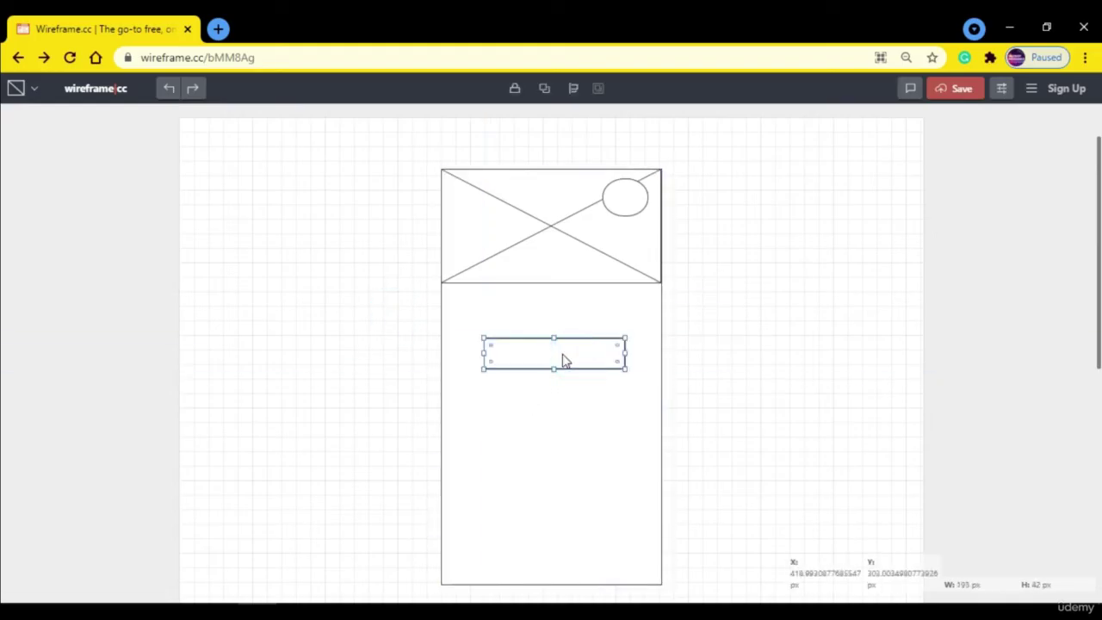
left_click_drag(563, 360, 564, 407)
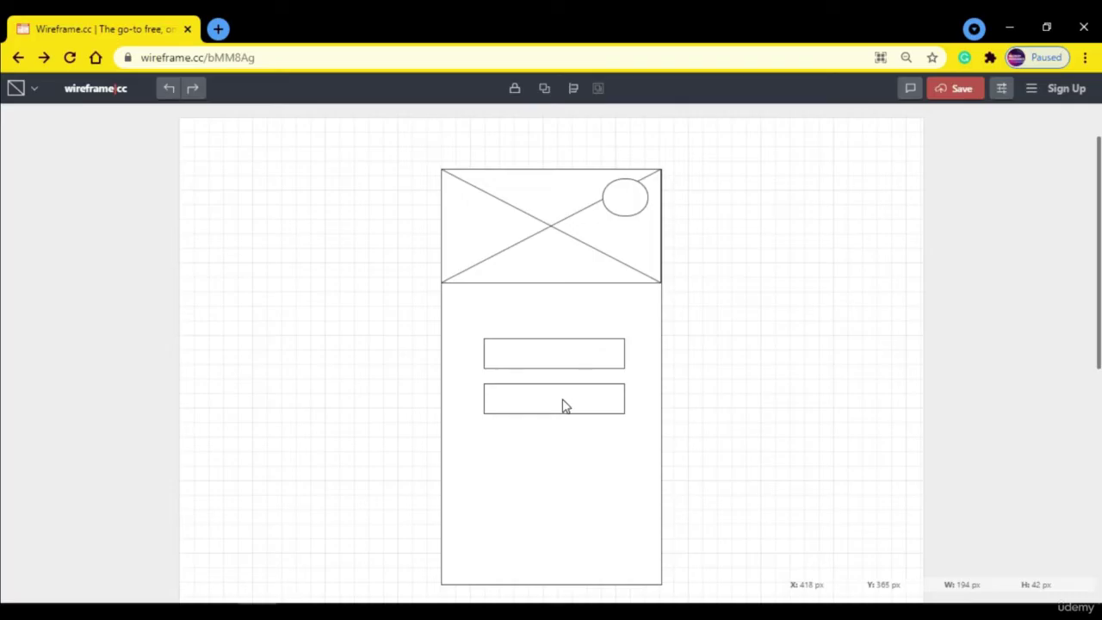
left_click(562, 403)
Fill the lower box dark grey #777 as the button and draw a new element over it.
double_click(561, 401)
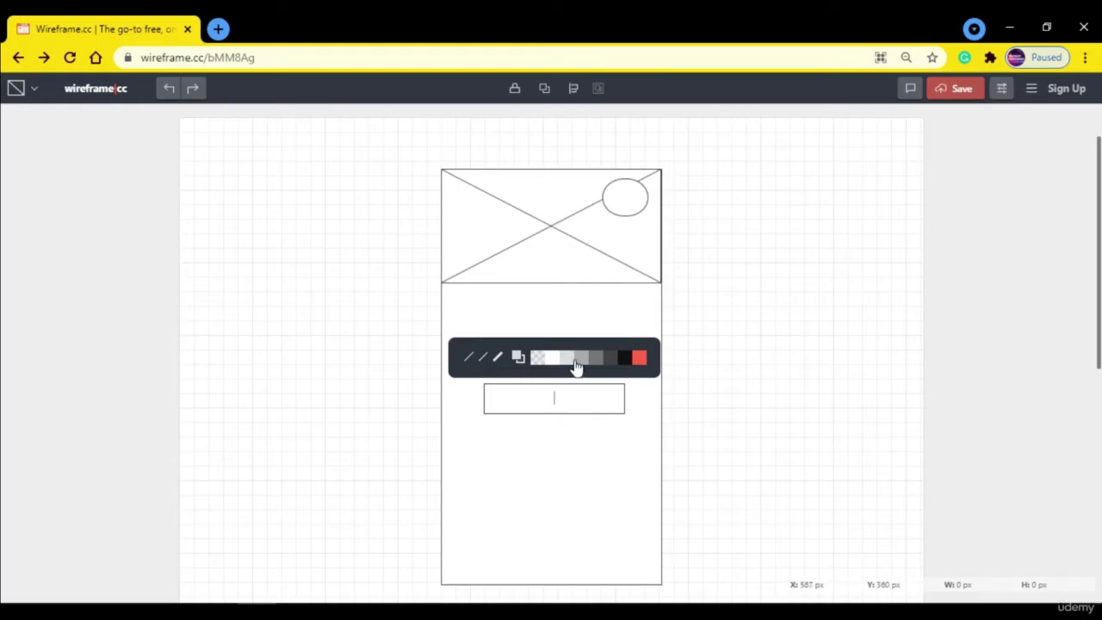
left_click(593, 359)
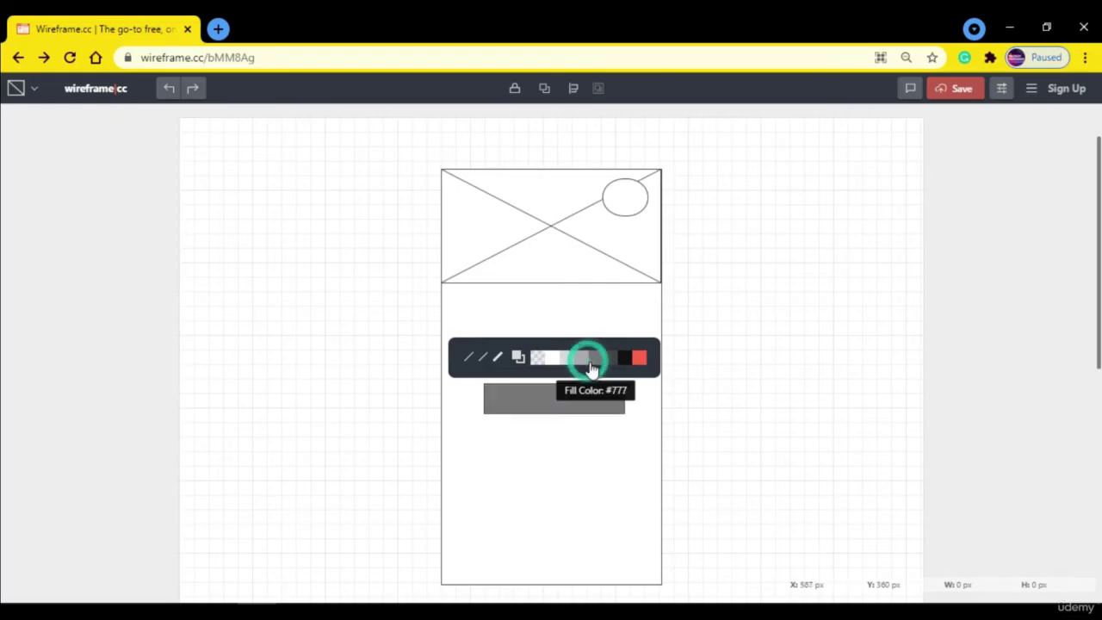
left_click(554, 401)
left_click_drag(504, 392, 611, 413)
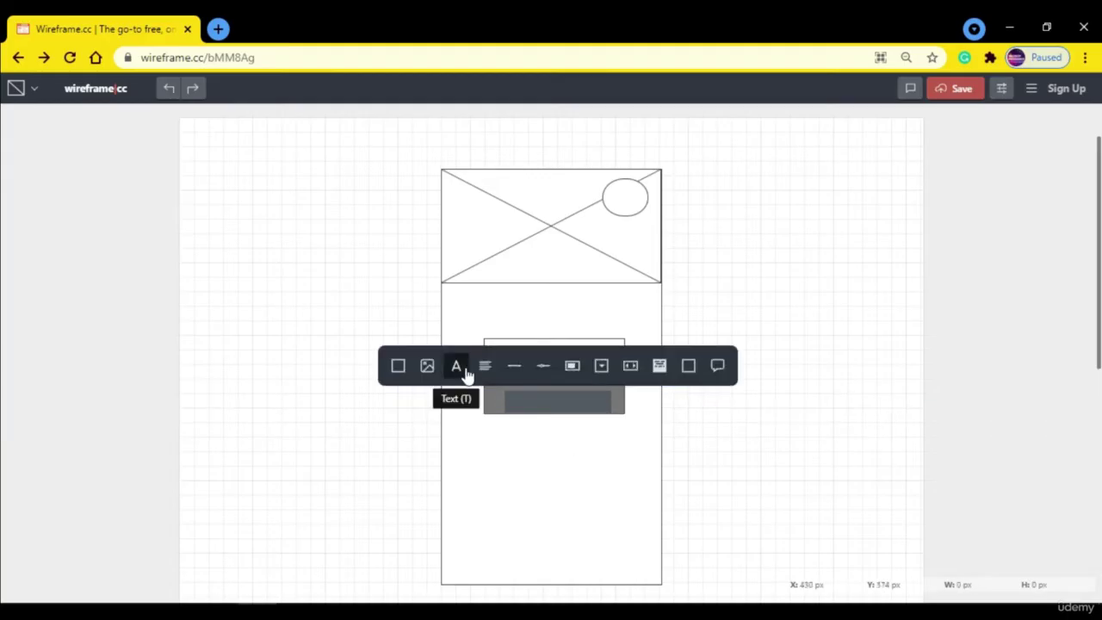
Make the new element a 'Login' text label centred on the grey button.
left_click(457, 369)
left_click(525, 402)
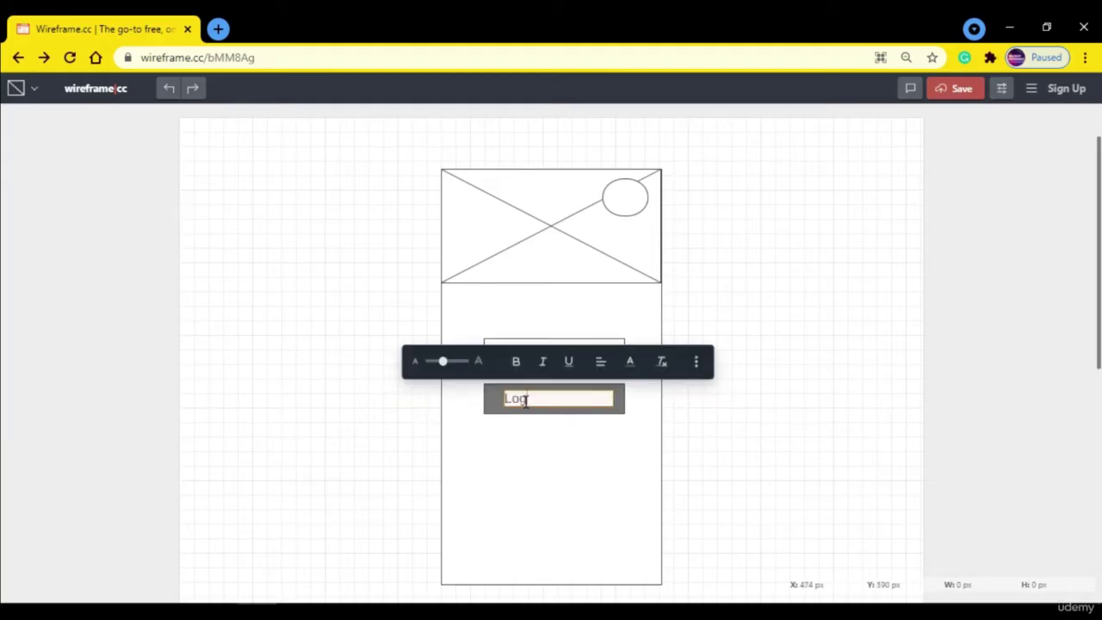
type("Log")
key("Escape")
left_click(537, 401)
left_click_drag(543, 407, 559, 407)
Style the Login label bold, underlined, white and slightly larger.
double_click(559, 406)
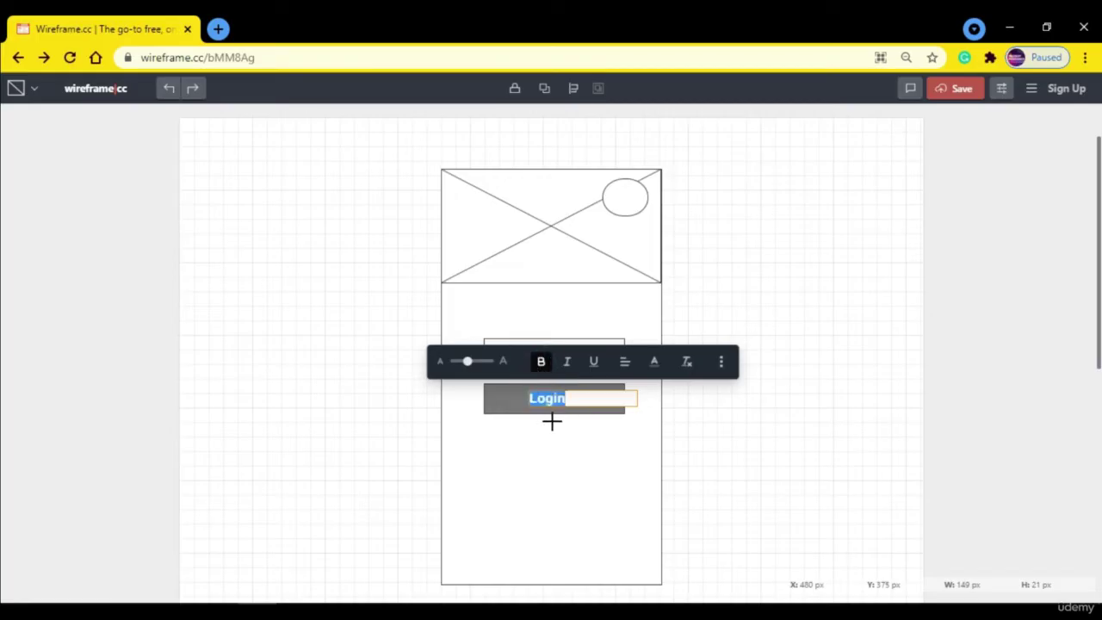
left_click(596, 363)
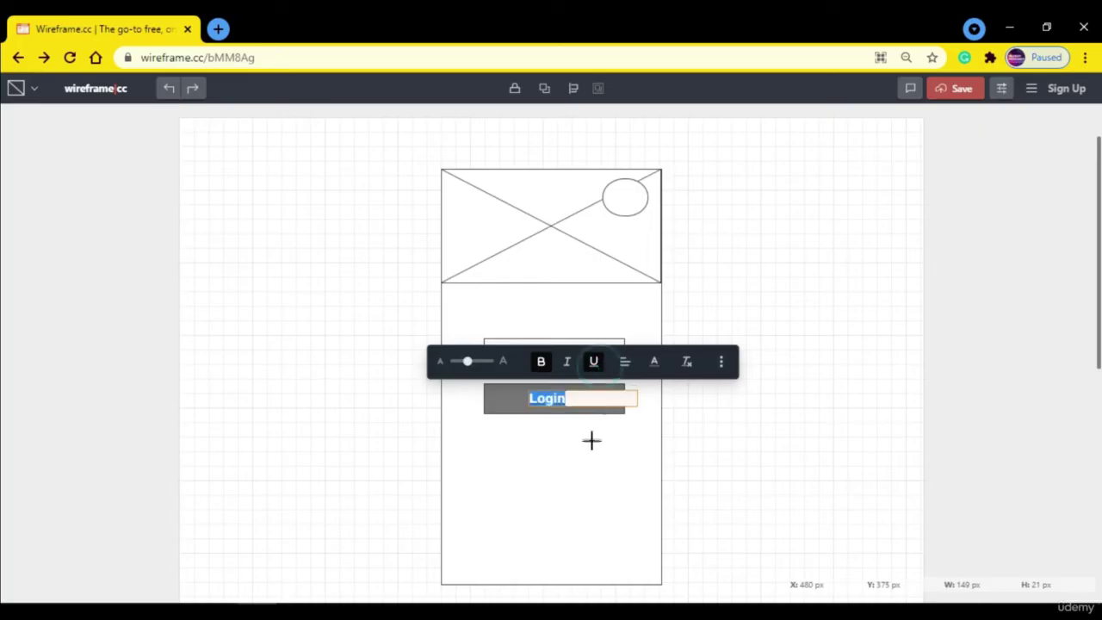
left_click(655, 365)
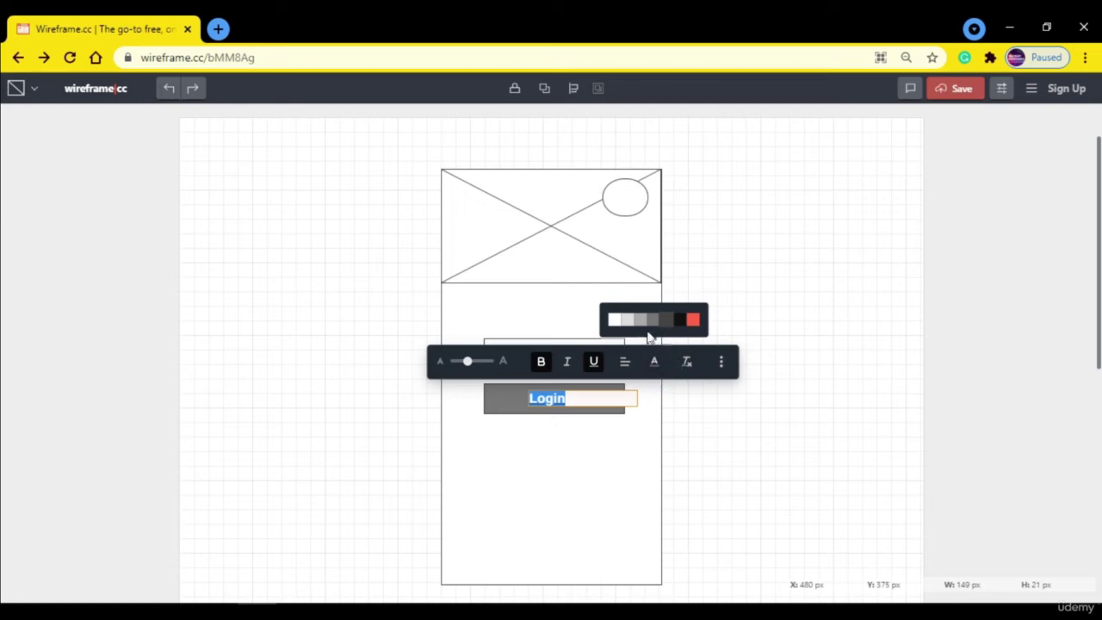
left_click(612, 322)
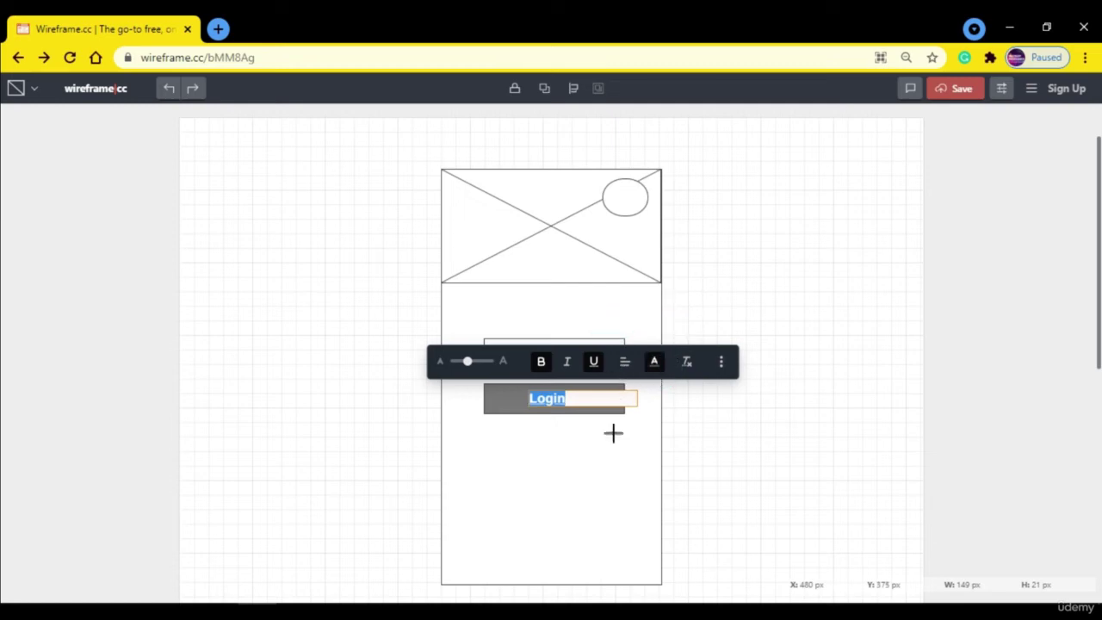
left_click_drag(468, 361, 476, 360)
left_click(553, 420)
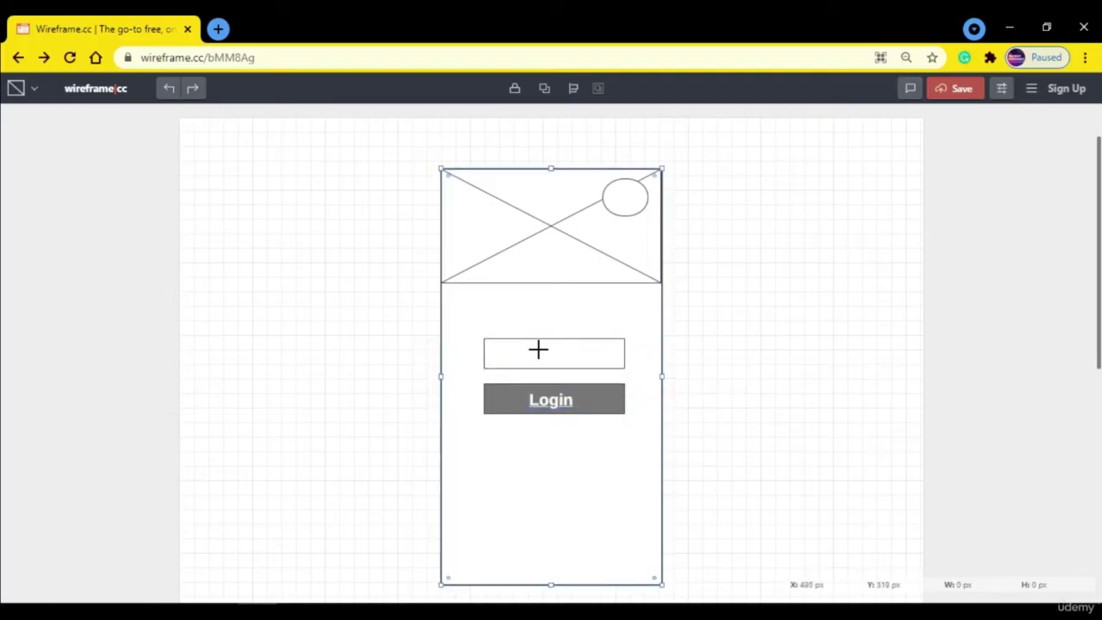
Copy the Login label below the button as a small, dark 'Forgot password' link.
left_click(564, 409)
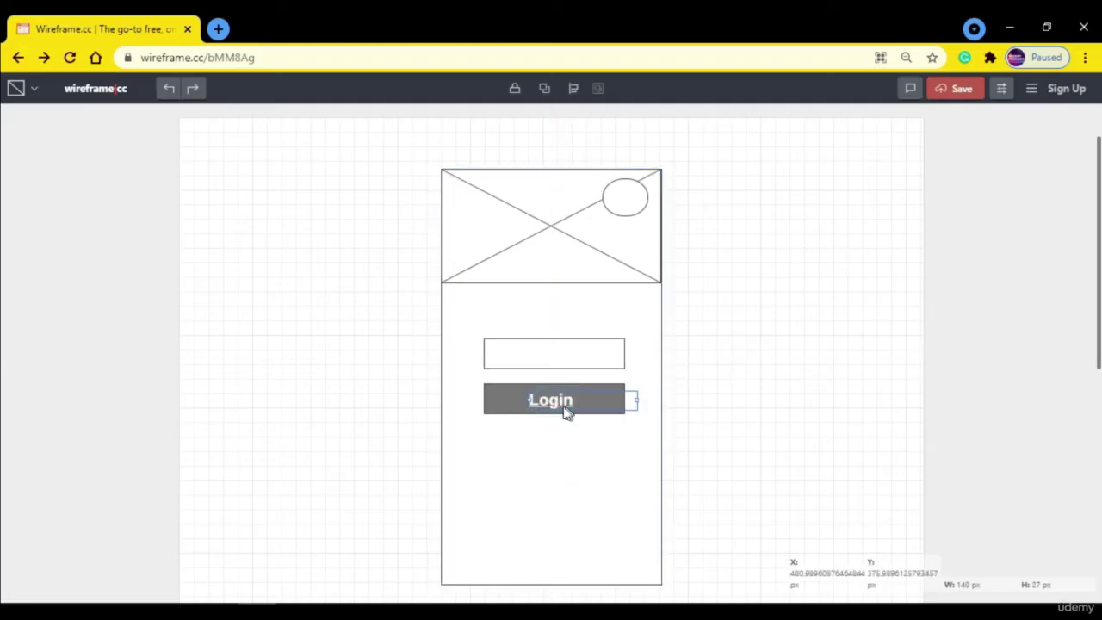
left_click_drag(556, 406, 544, 452)
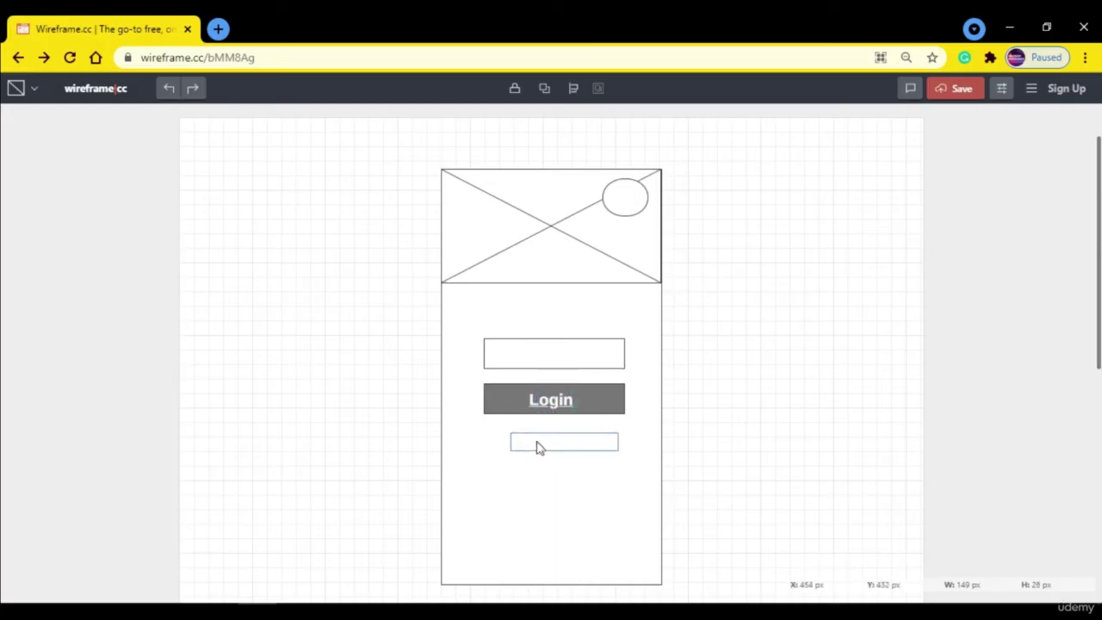
double_click(549, 442)
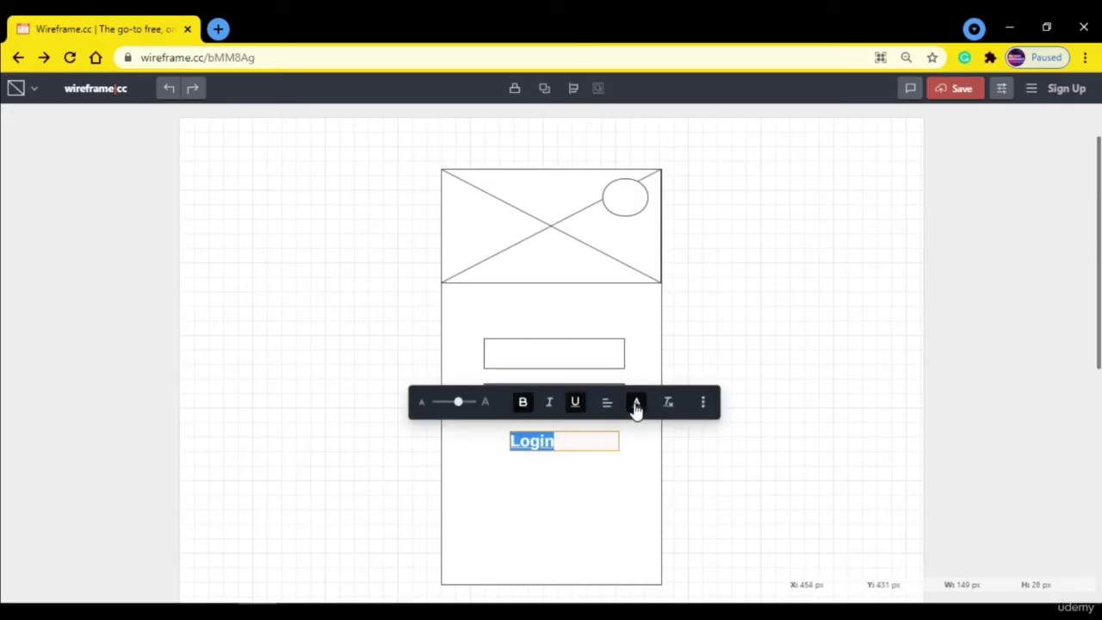
left_click(636, 402)
left_click(653, 361)
left_click_drag(456, 402, 437, 402)
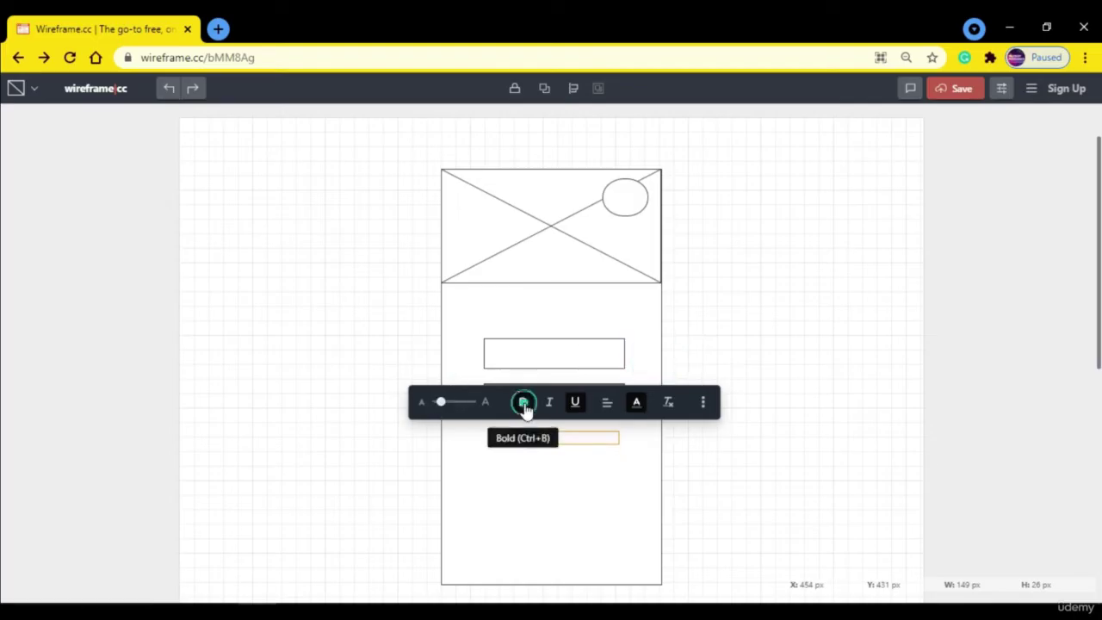
type("Forgot password")
left_click(583, 440)
left_click(573, 465)
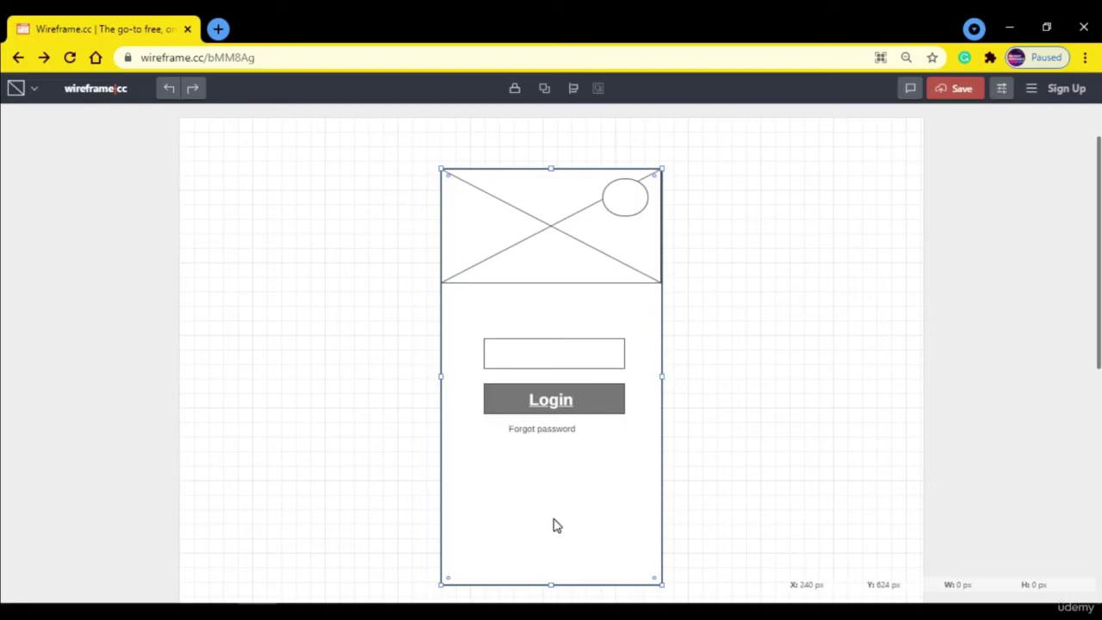
Add a grey square below the link and duplicate it into a row of three, undoing a stacking alignment.
double_click(472, 512)
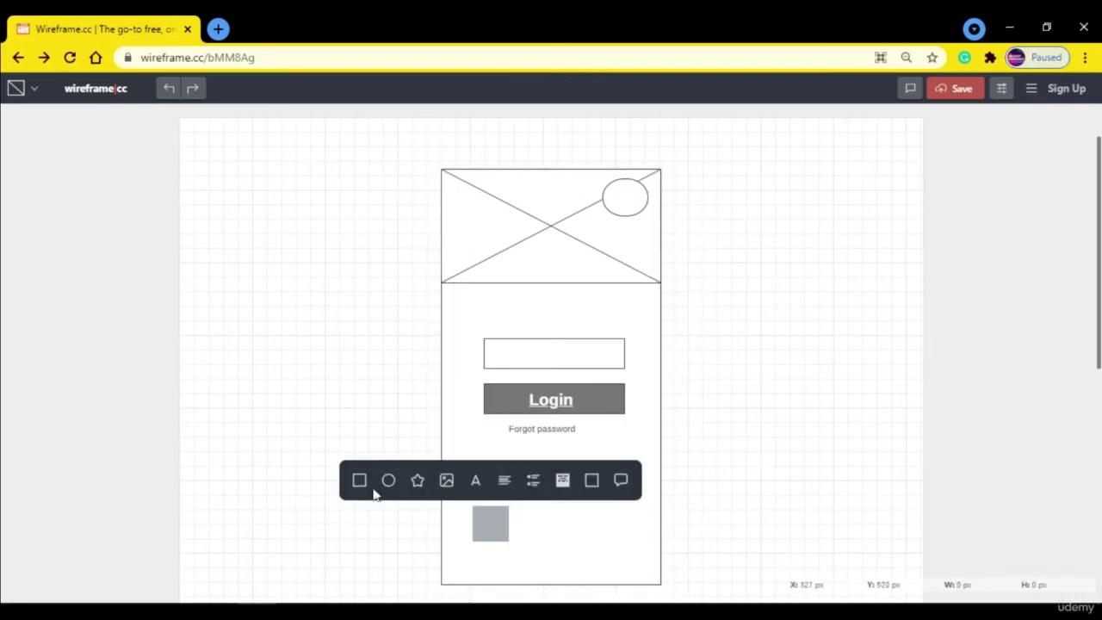
left_click(360, 480)
left_click_drag(484, 529, 550, 529)
left_click(491, 525)
key("ctrl+d")
left_click(492, 538)
left_click(548, 525, "shift")
left_click(603, 525, "shift")
left_click(573, 88)
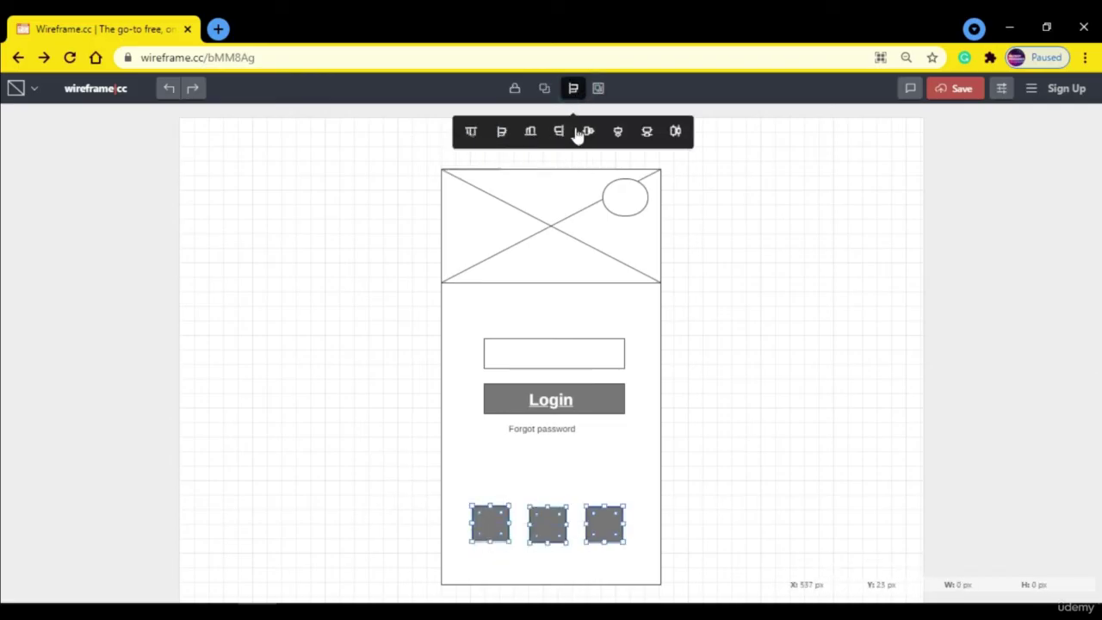
left_click(558, 131)
key("ctrl+z")
left_click(627, 460)
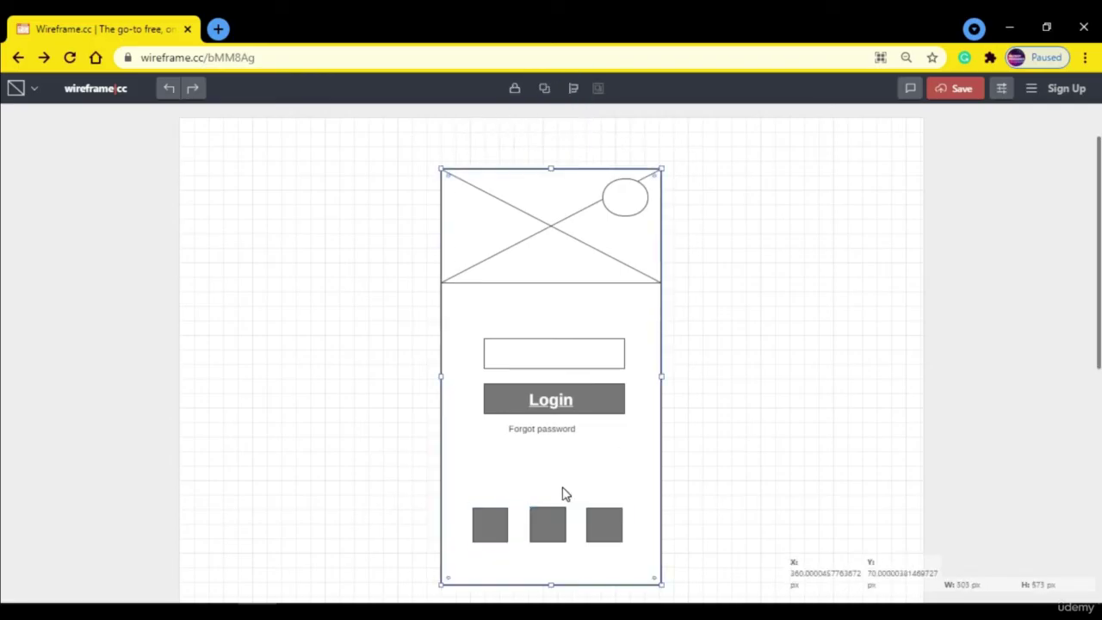
Select all three grey boxes and bring up the alignment options.
left_click(491, 529)
left_click(548, 521, "shift")
left_click(596, 524, "shift")
left_click(596, 524, "shift")
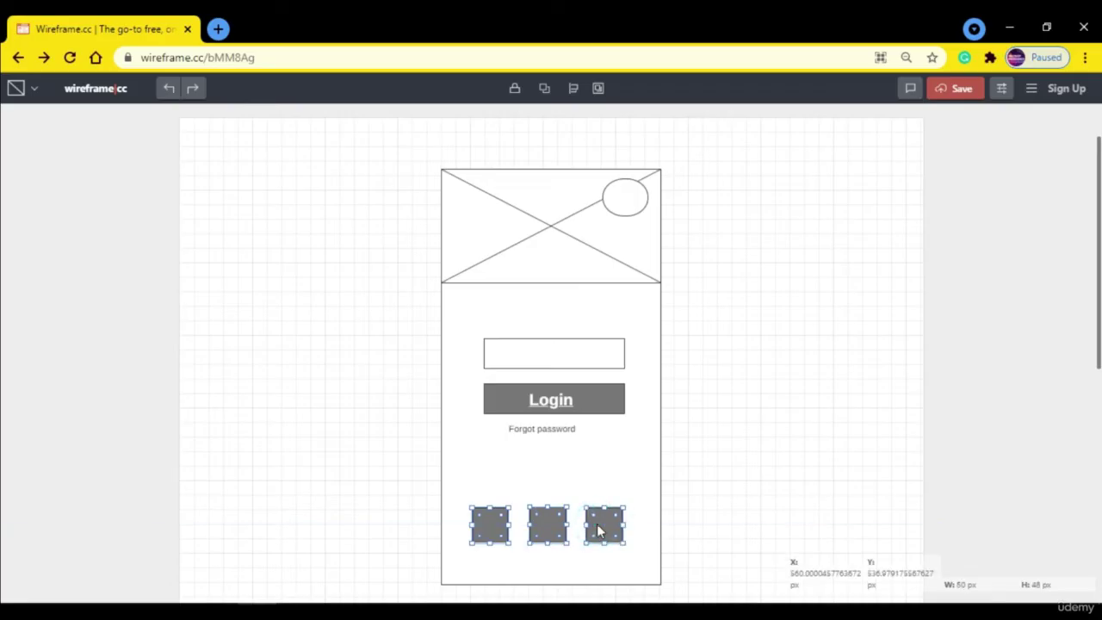
left_click(574, 90)
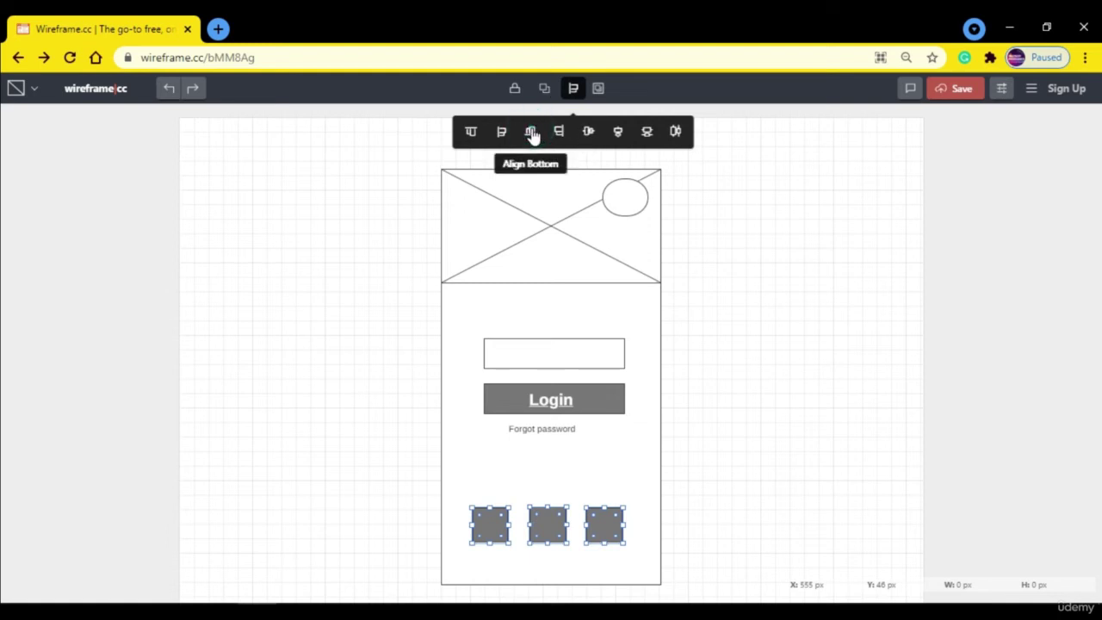
Label the three grey boxes G, F and T.
left_click(601, 486)
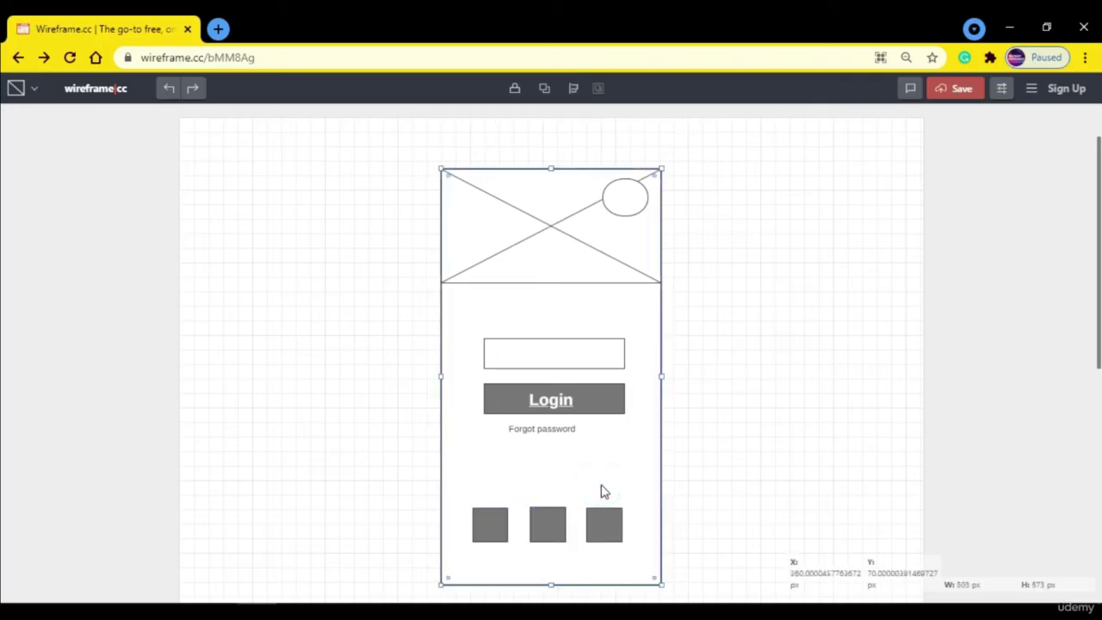
left_click_drag(501, 541, 487, 527)
left_click(479, 488)
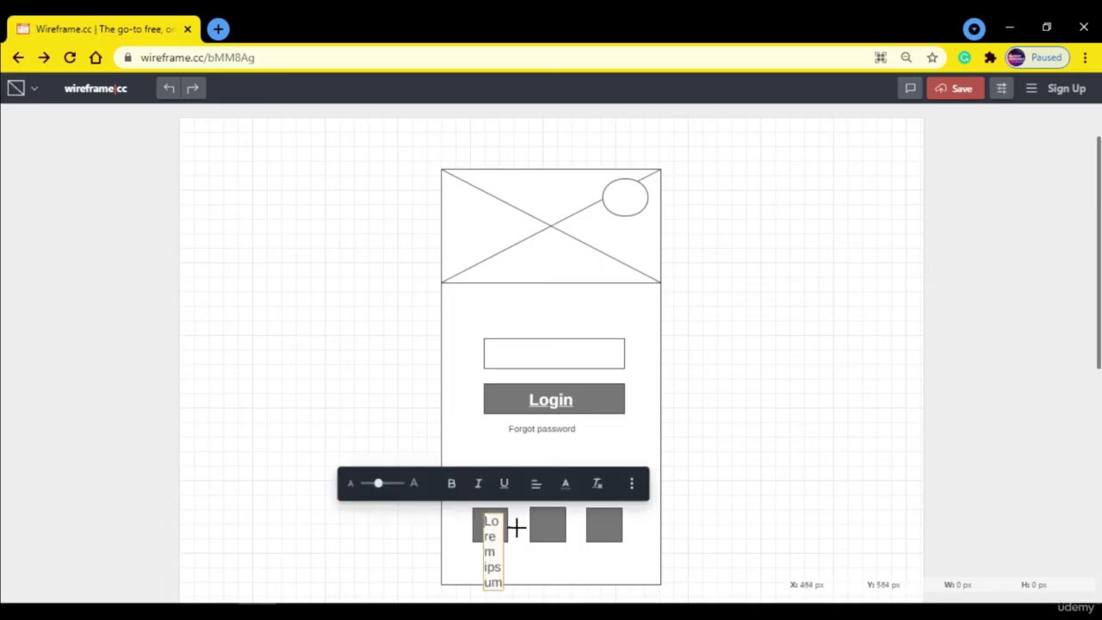
type("G")
left_click(547, 525)
left_click(537, 488)
type("F")
left_click(603, 525)
left_click(593, 488)
type("T")
left_click(491, 522)
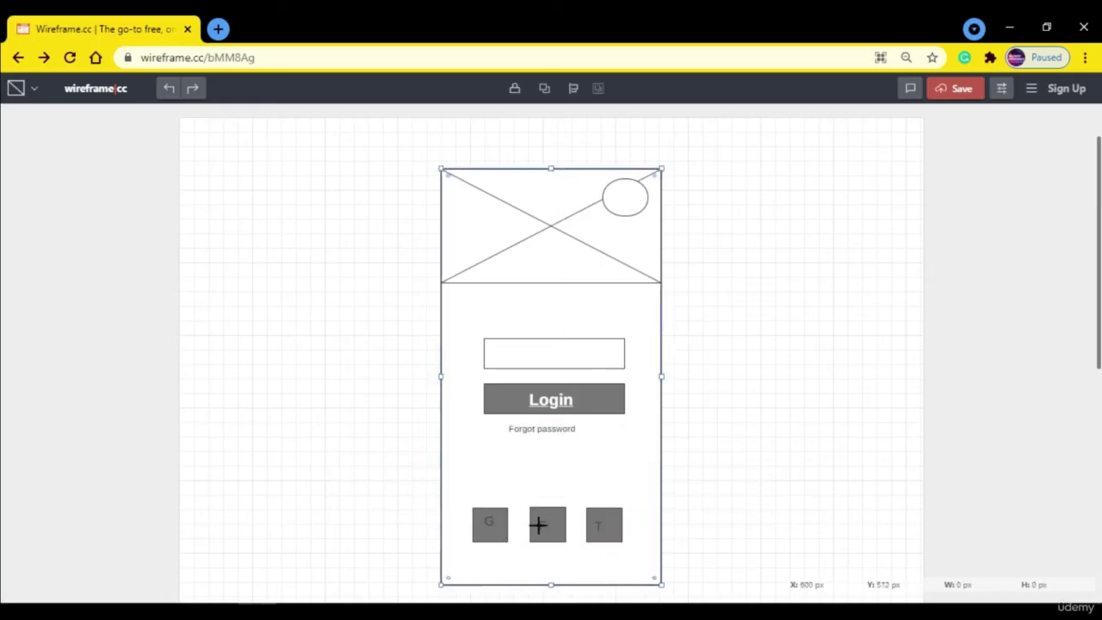
Copy Forgot password above the boxes as a centred 'Login with' caption, then save the wireframe.
double_click(566, 428)
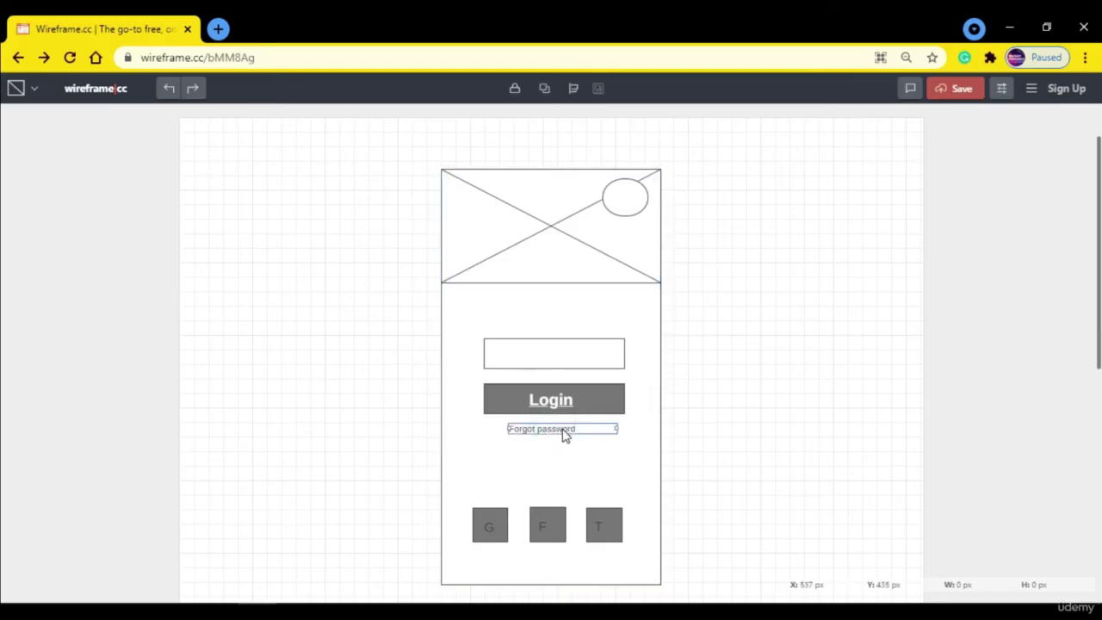
left_click_drag(565, 435, 563, 487)
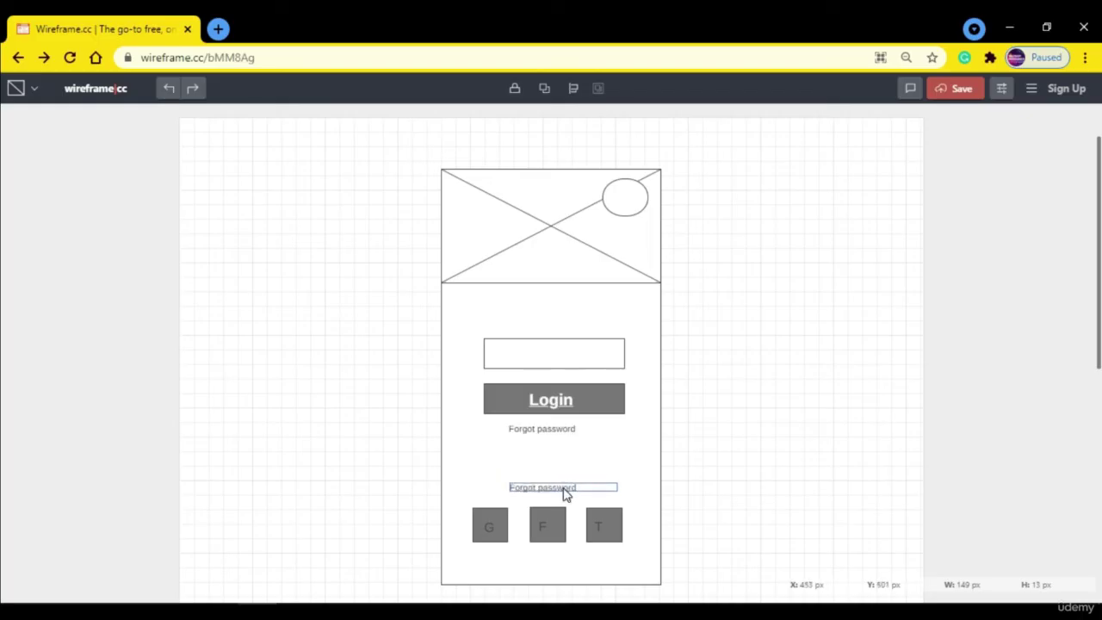
double_click(564, 488)
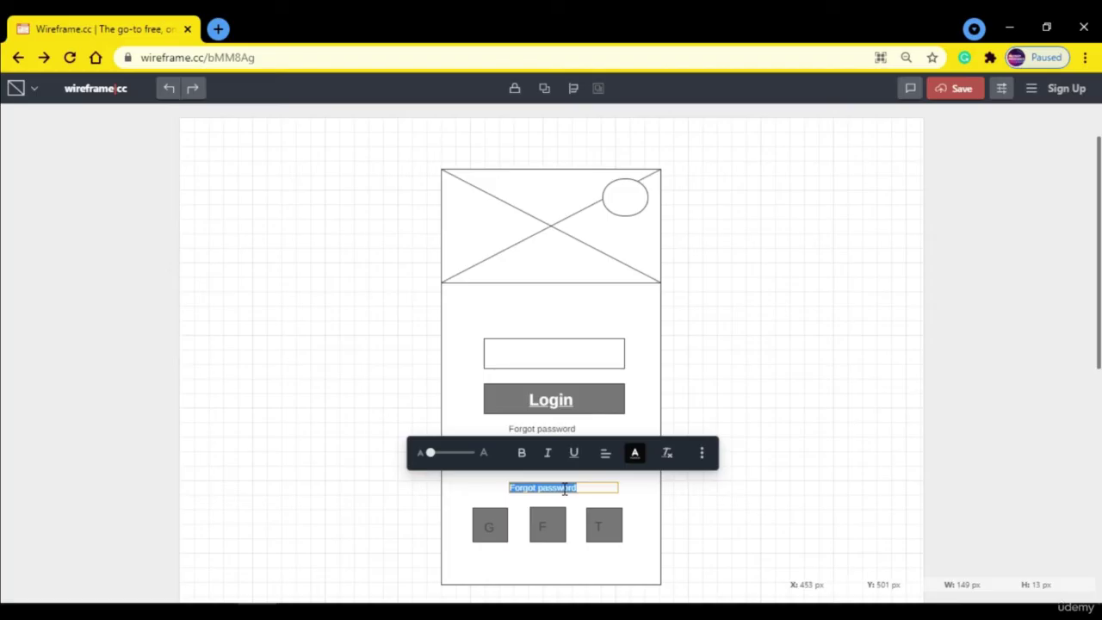
type("Li")
type("gin with")
left_click(539, 498)
left_click_drag(543, 495, 553, 494)
left_click(630, 461)
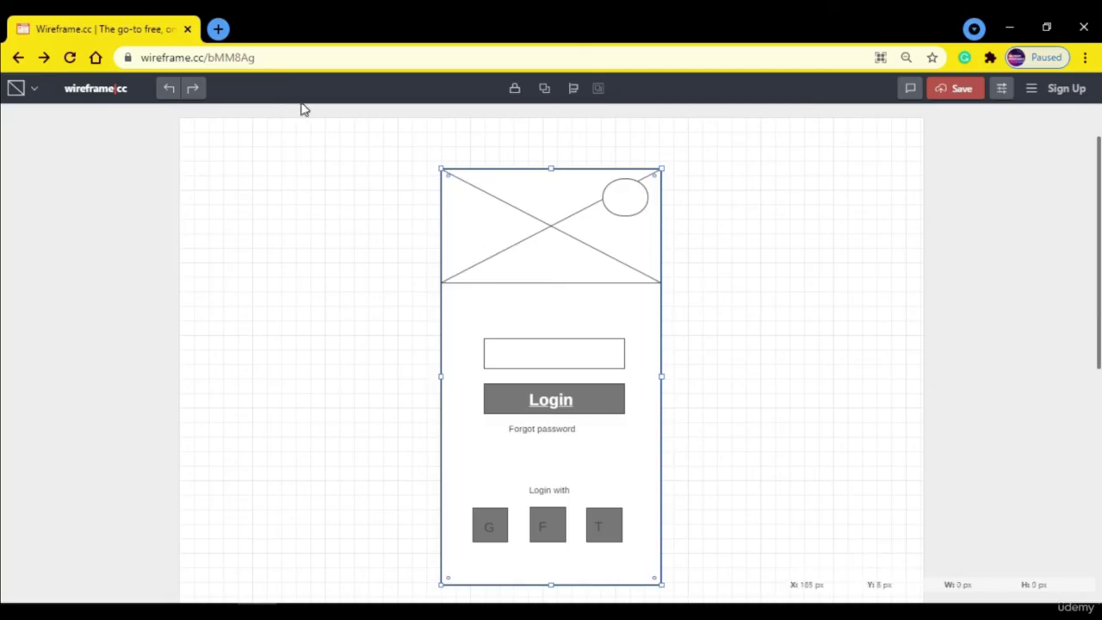
left_click(942, 90)
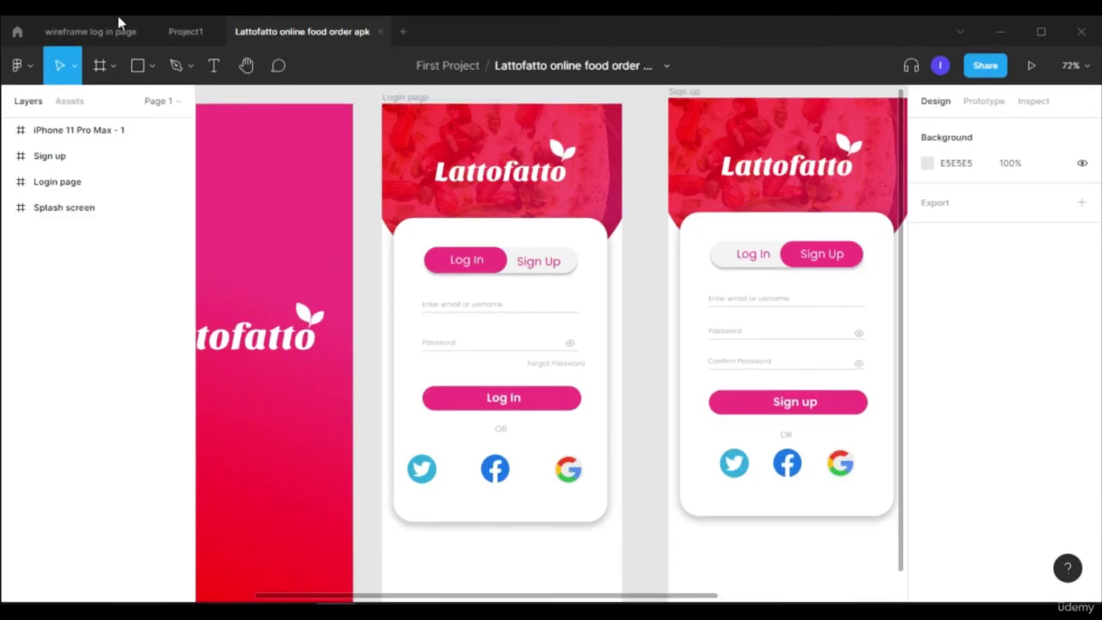
left_click(78, 30)
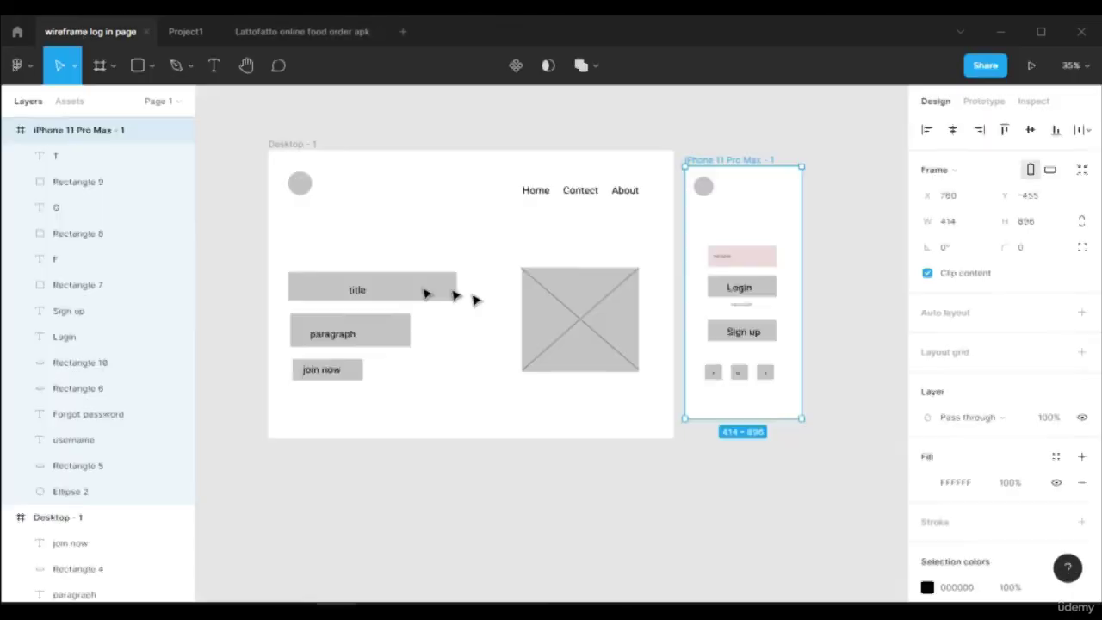